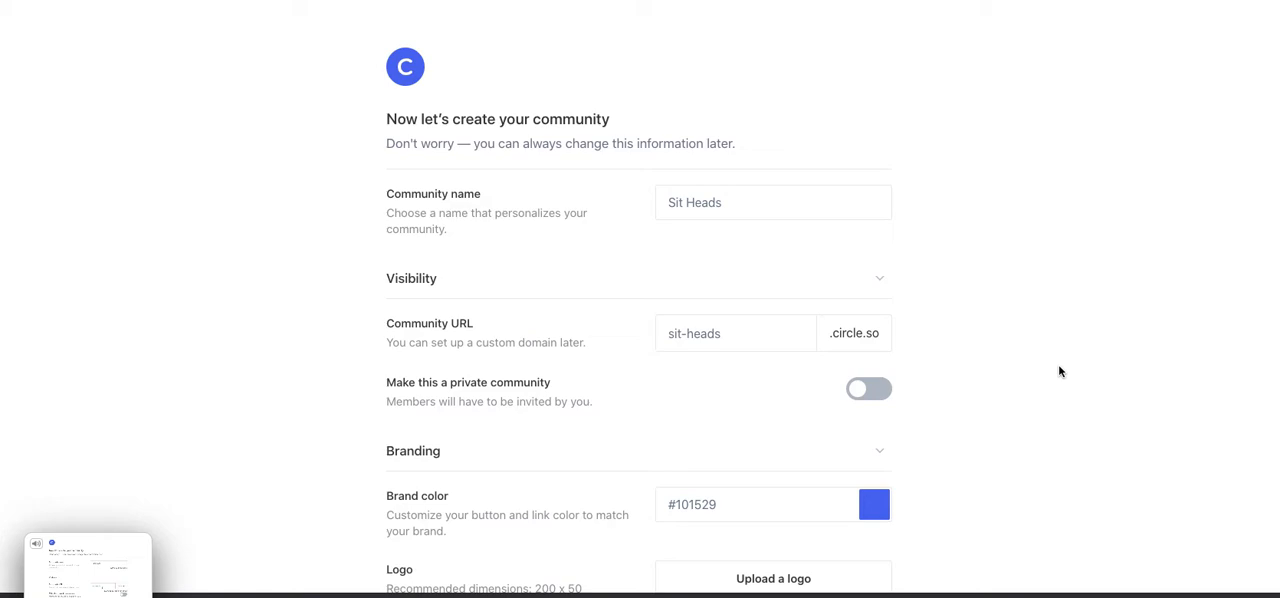
- Set the community's brand color to dark navy #131831 and submit the community details
click(872, 505)
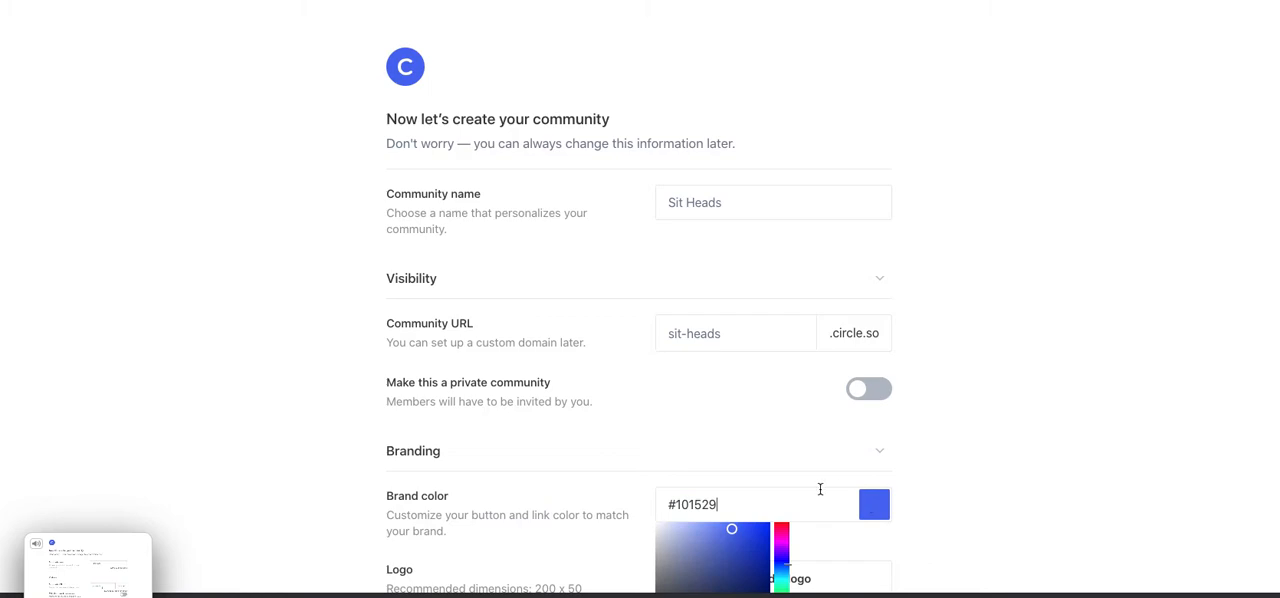
click(740, 557)
click(1000, 509)
scroll(1003, 510, down, 1)
scroll(1003, 510, down, 4)
click(868, 291)
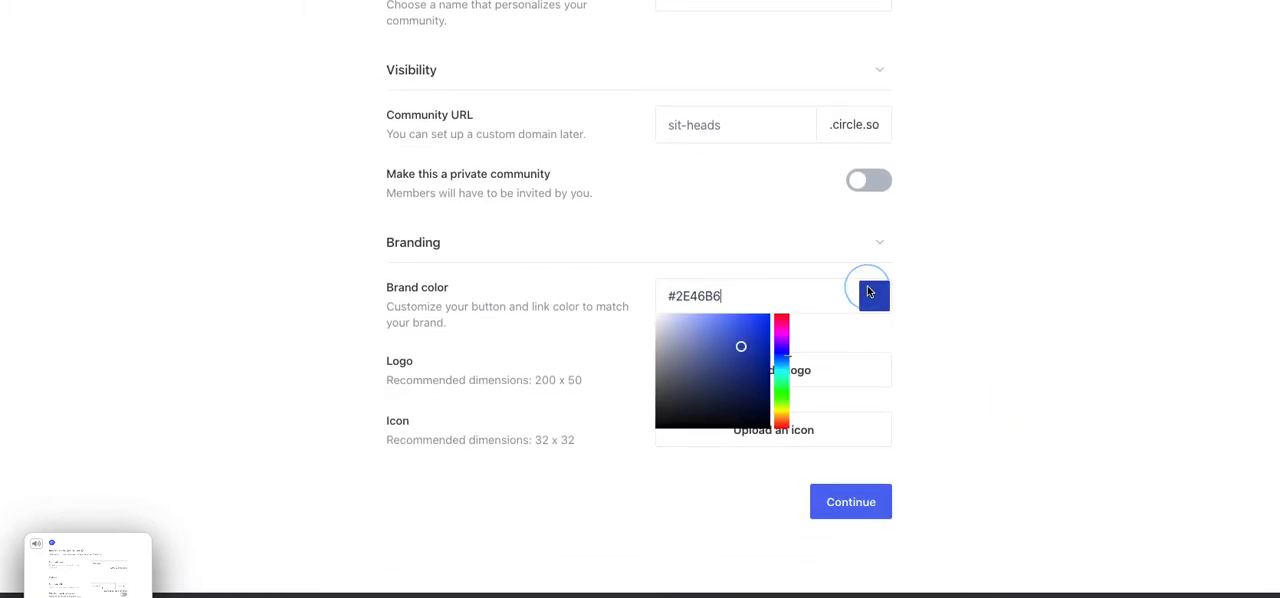
click(724, 410)
click(1069, 364)
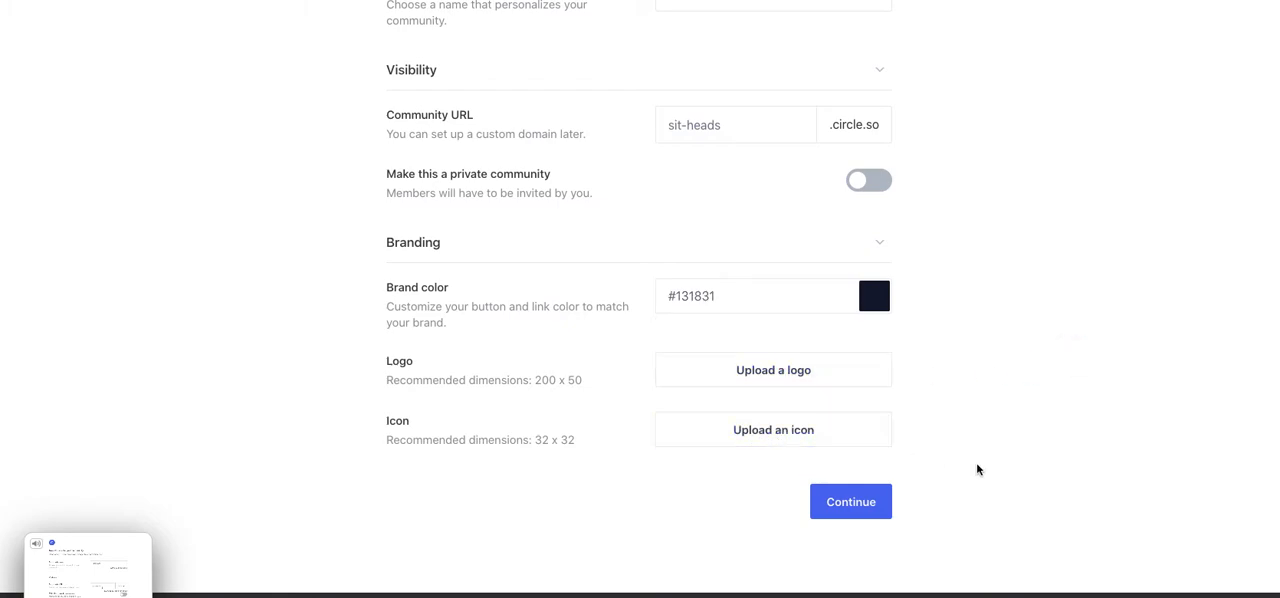
click(865, 494)
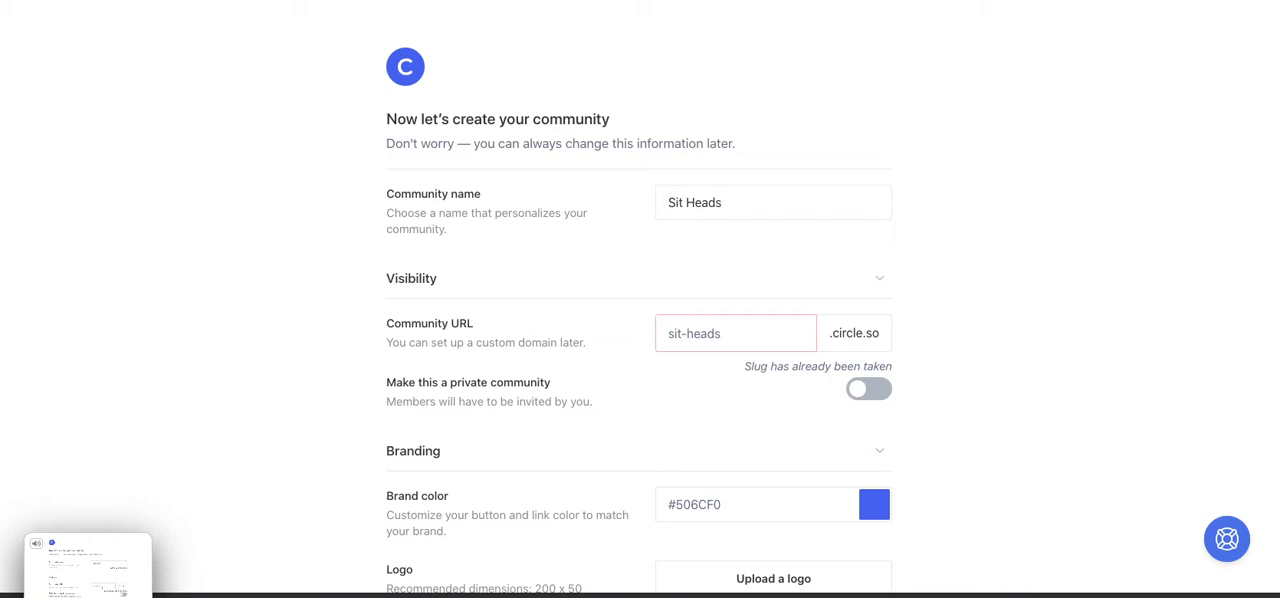
- Try to submit the Sit Heads community details again with the sit-heads URL and brand color #506CF0
scroll(1036, 308, down, 5)
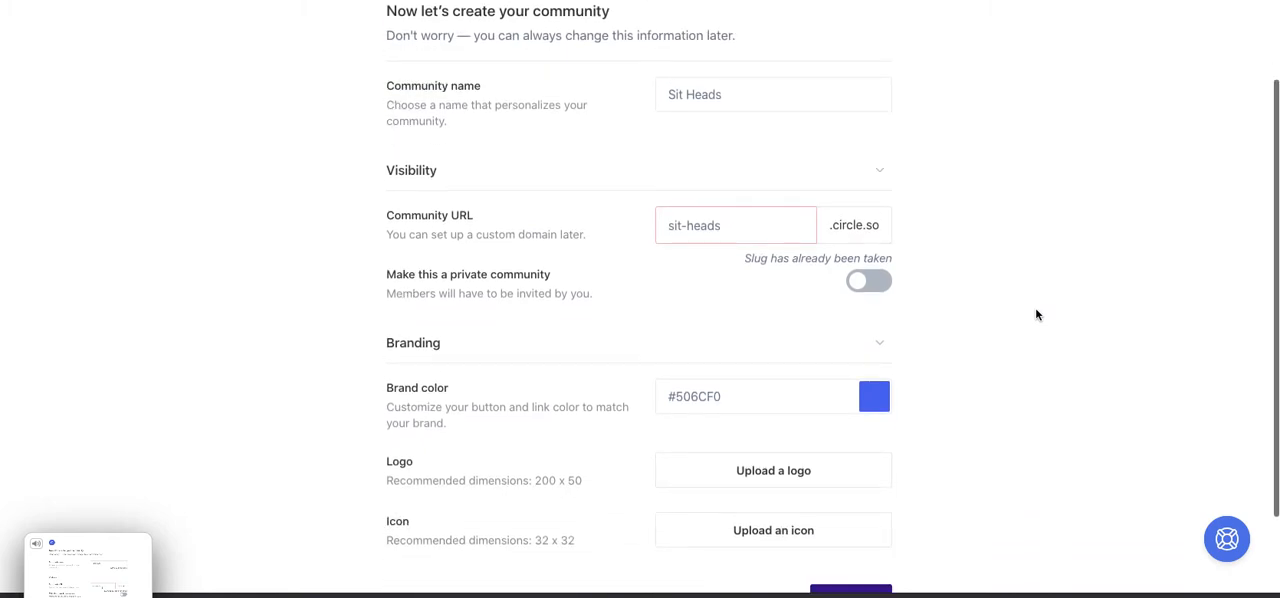
click(869, 514)
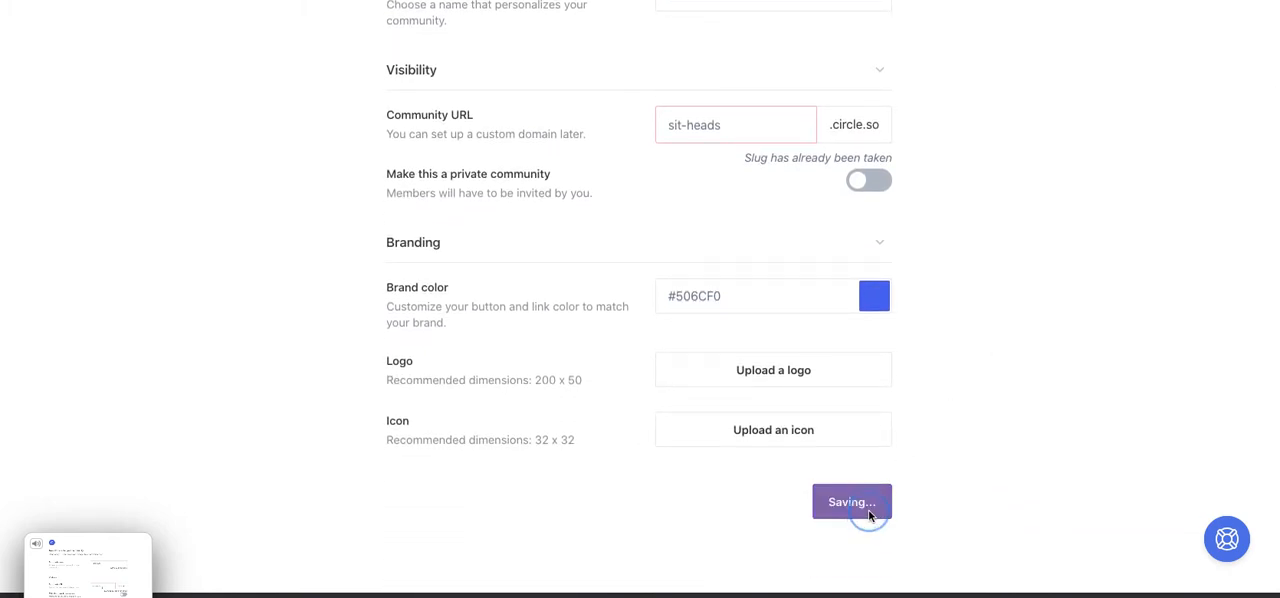
key(Down)
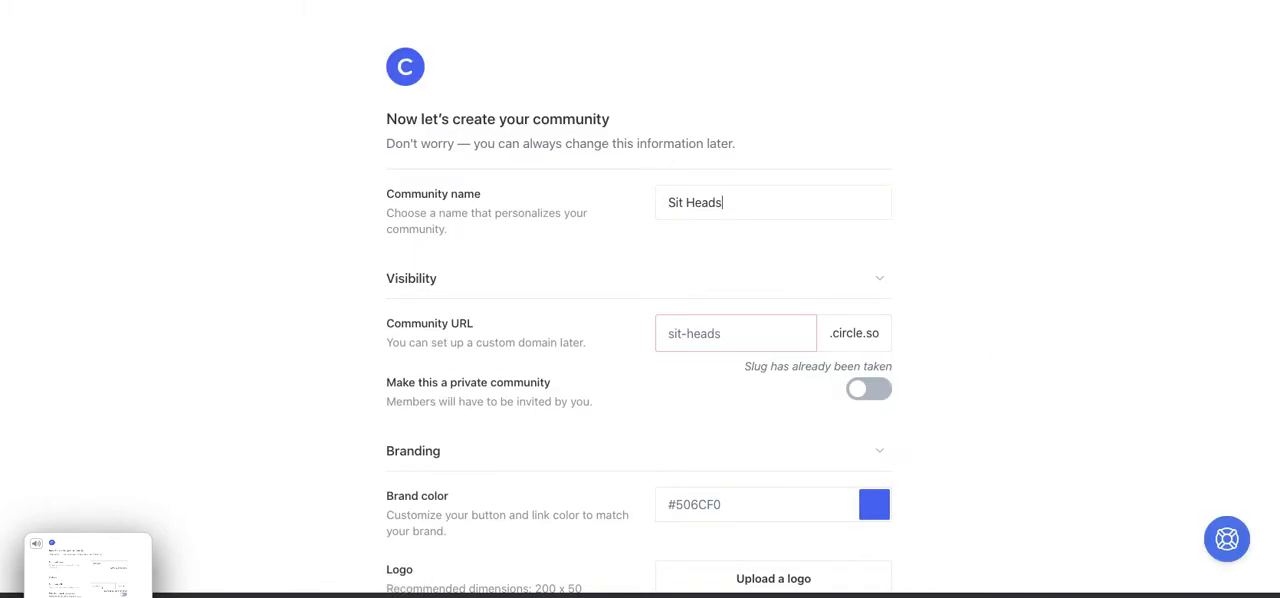
drag(963, 340, 963, 592)
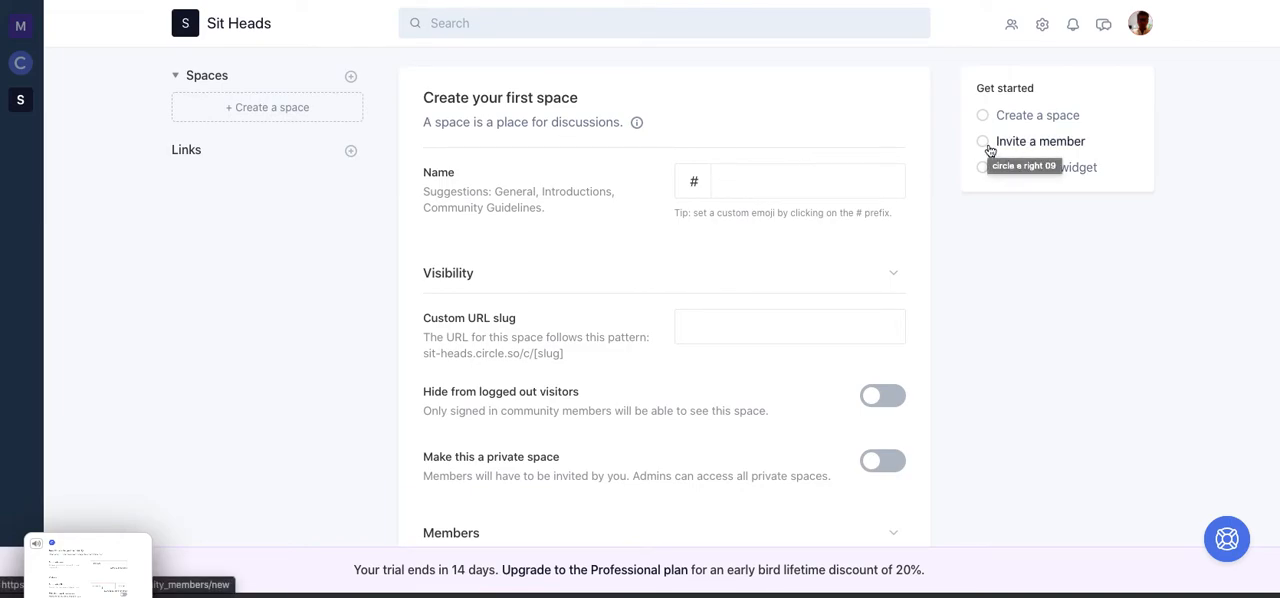
- Start a new member invitation, fill in the member's name and email from the saved entry, and collapse the invitation email section
click(1040, 141)
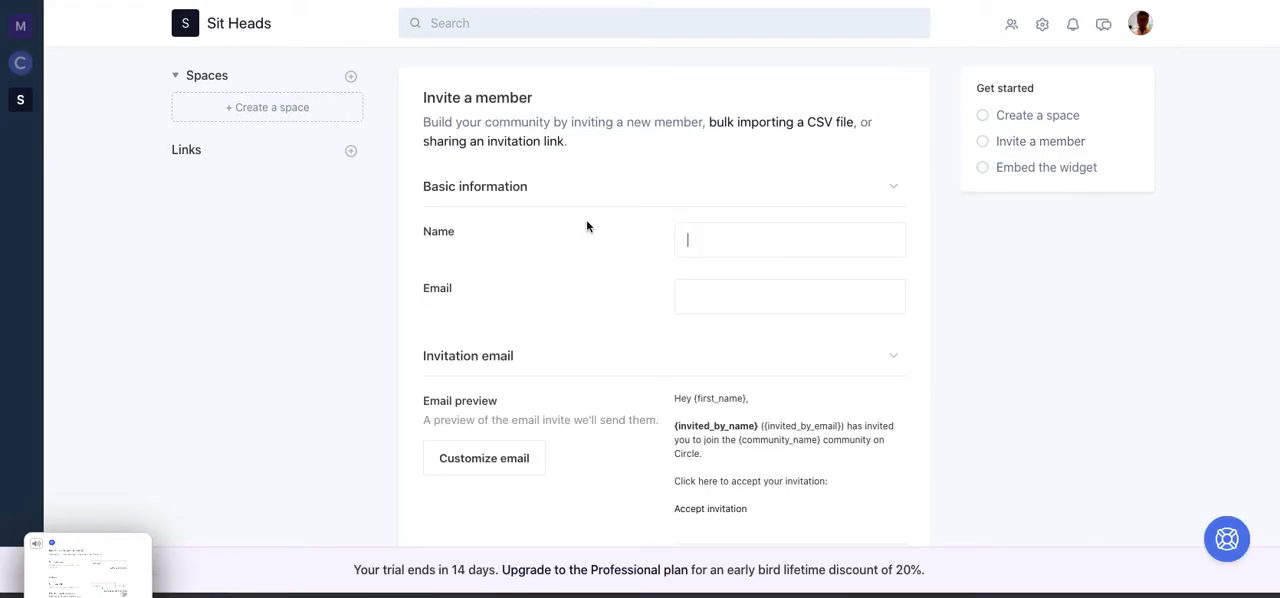
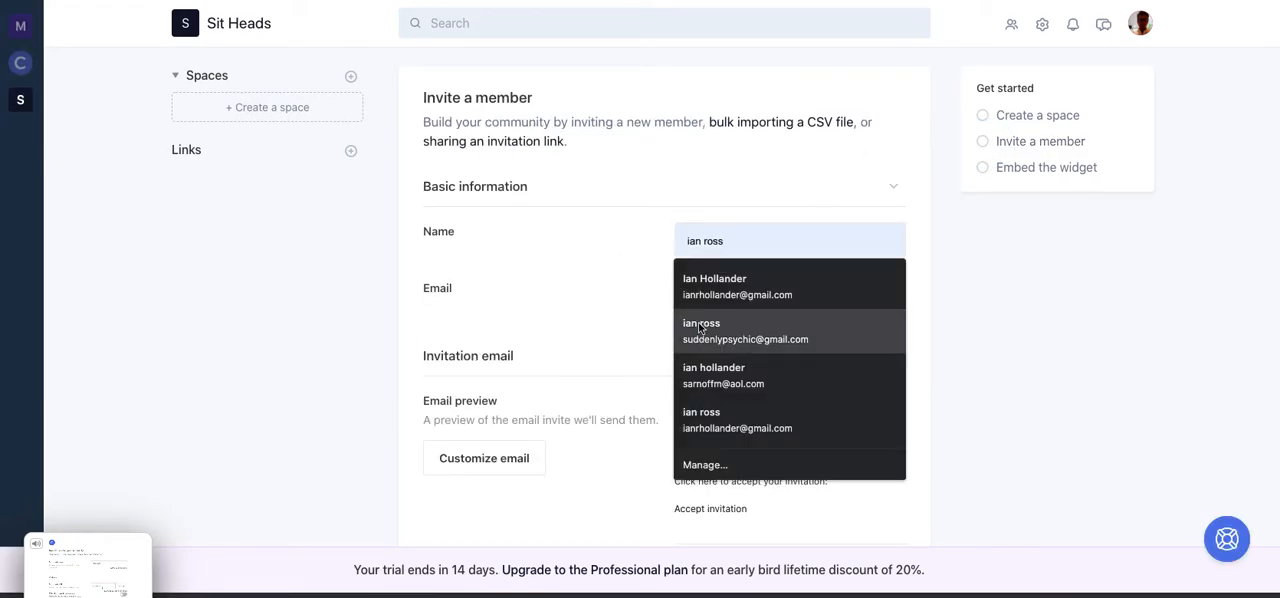
click(720, 287)
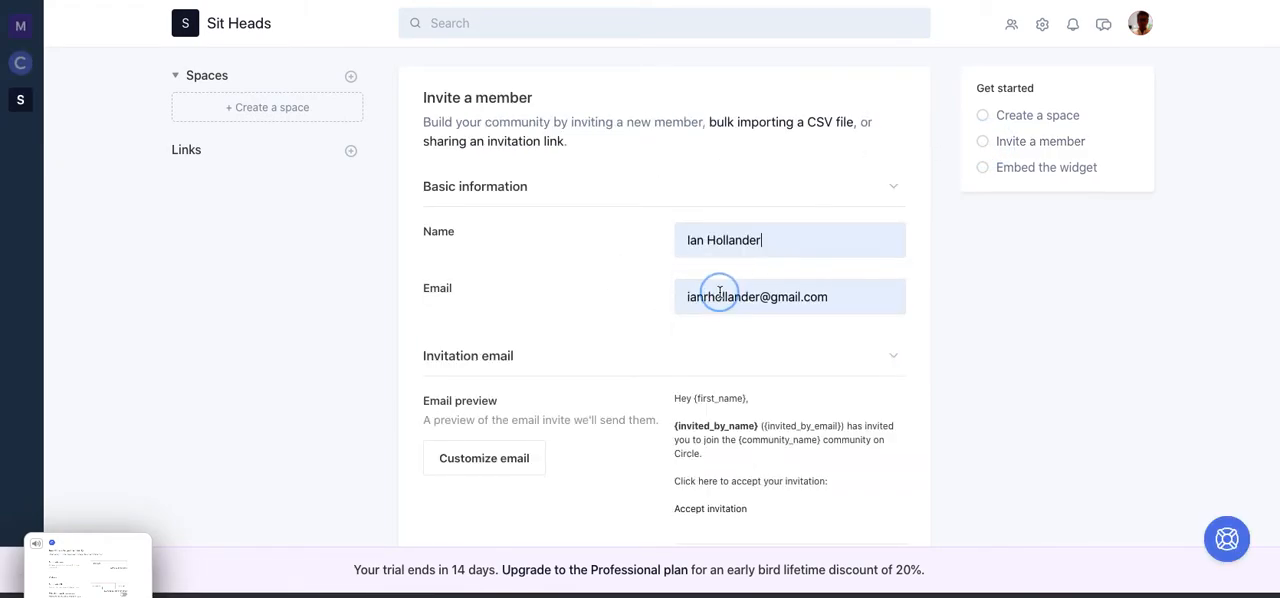
click(772, 360)
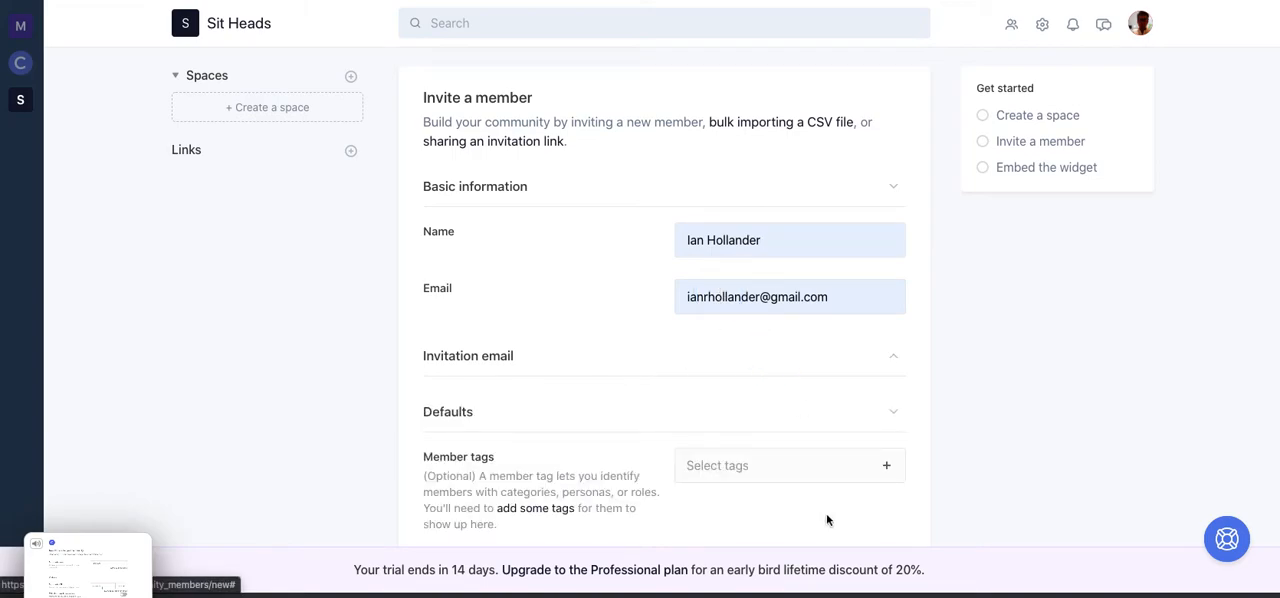
- Try to add a "mindfulness" member tag to the invitation
scroll(1037, 424, down, 1)
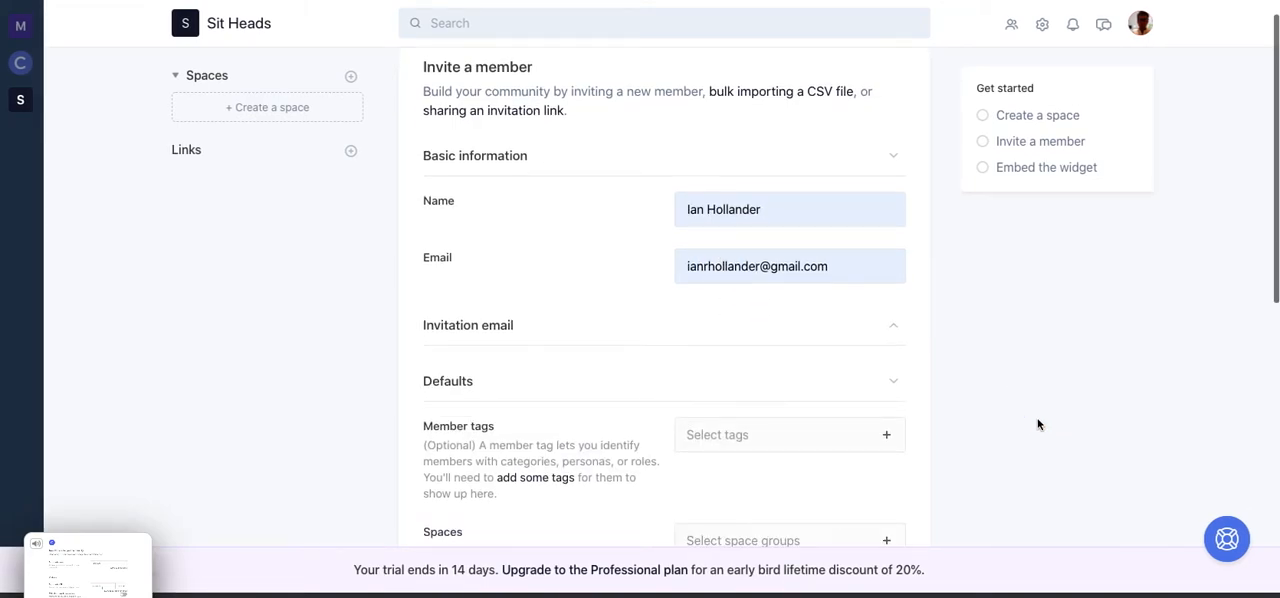
scroll(1037, 424, down, 5)
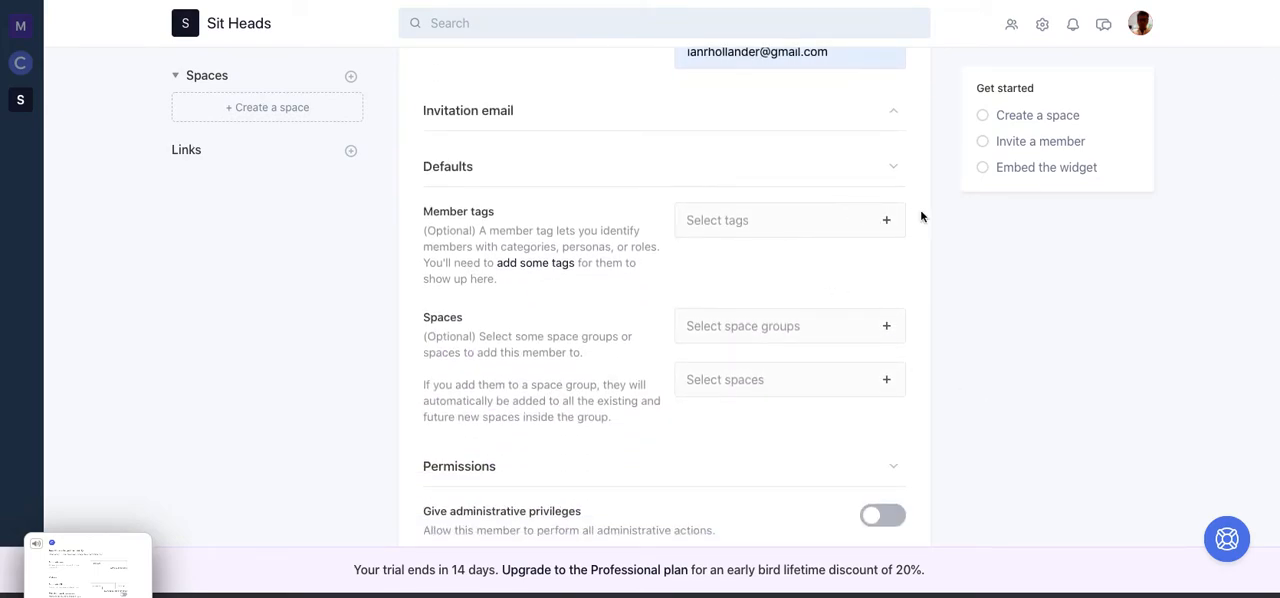
click(884, 220)
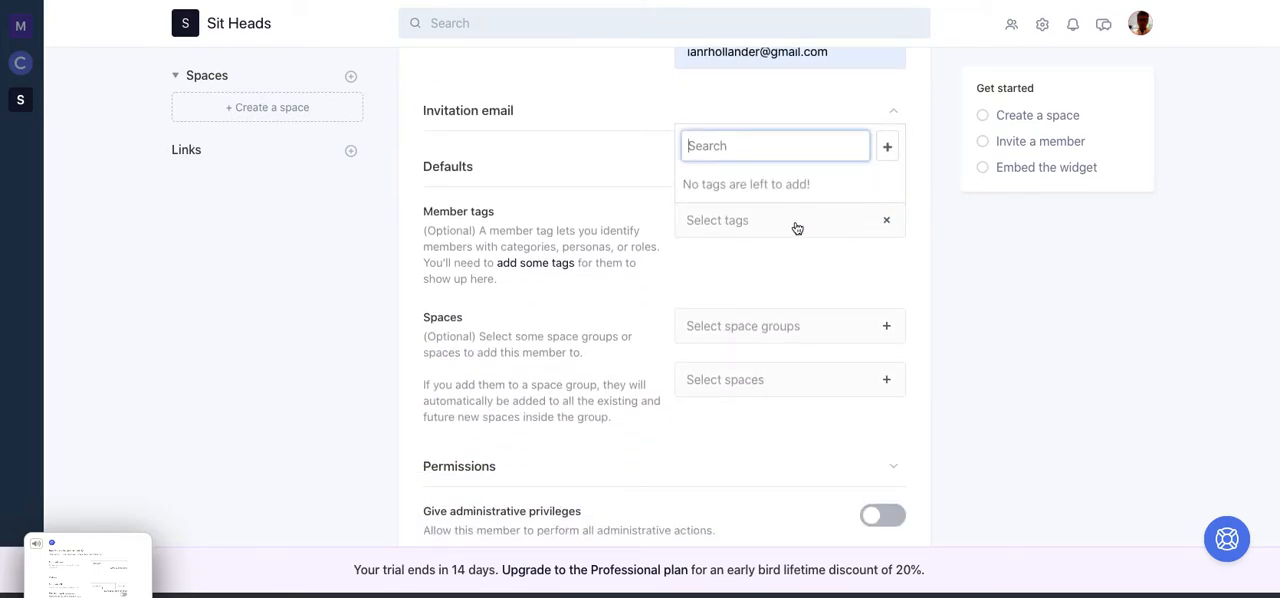
text(mindfulness)
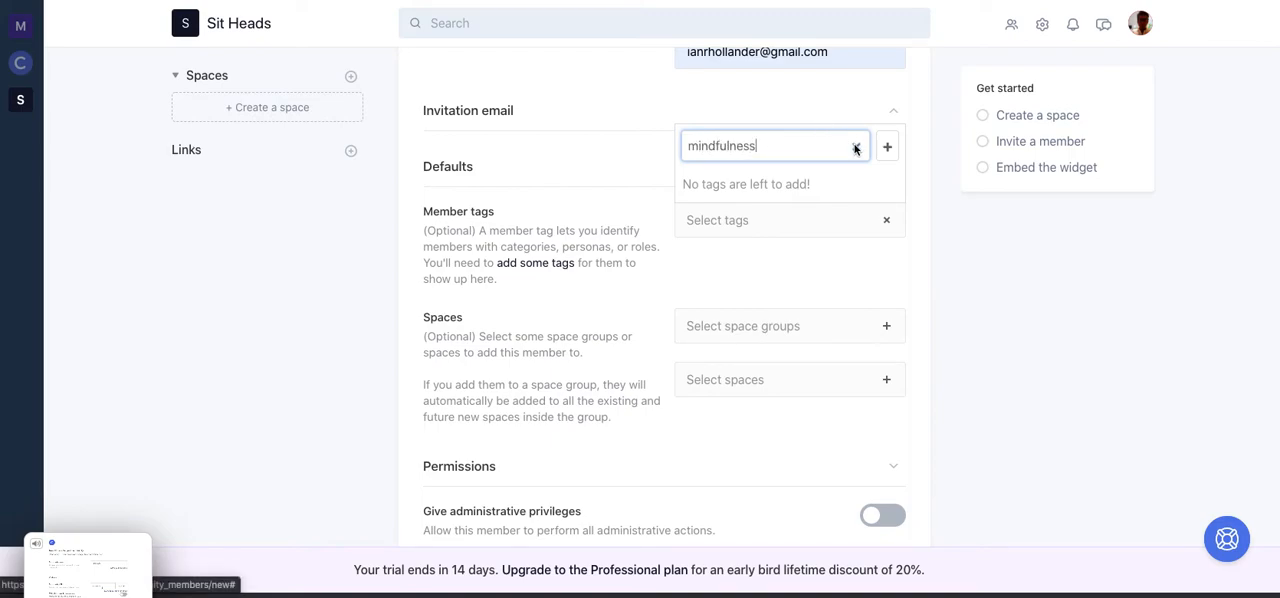
click(888, 152)
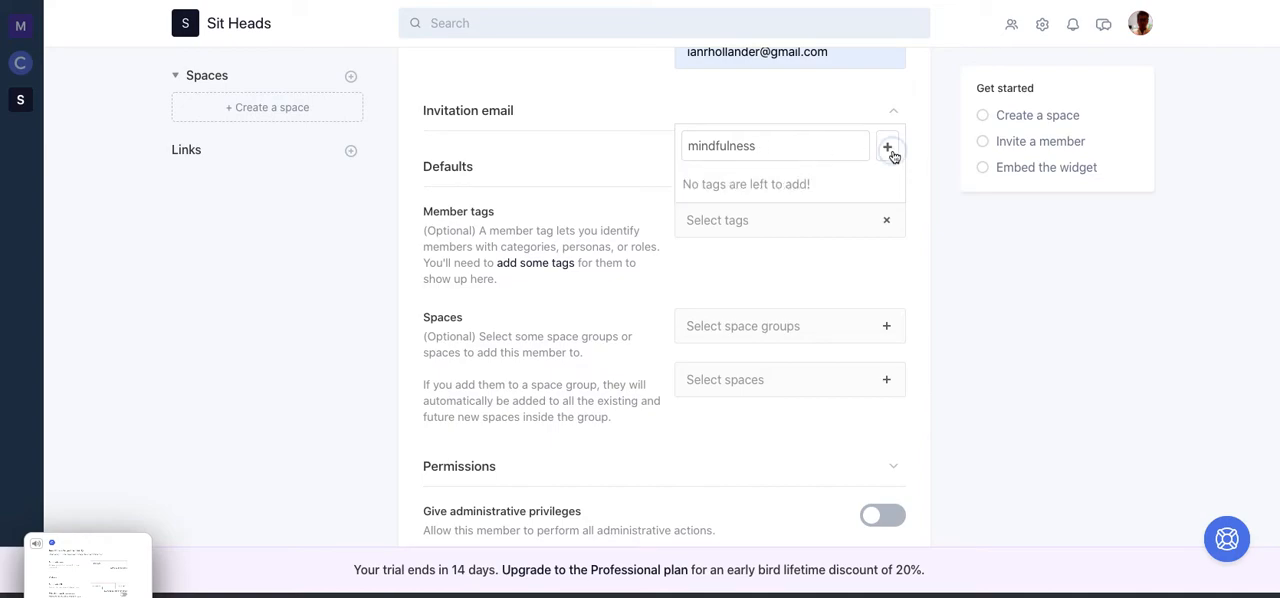
click(920, 248)
click(822, 230)
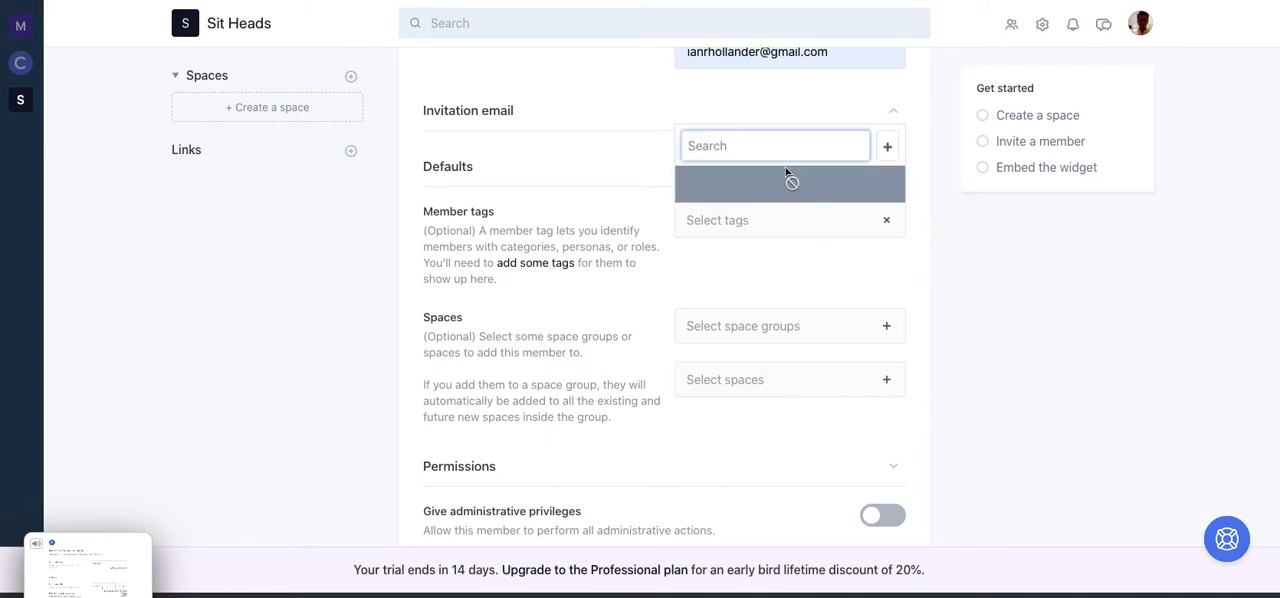
click(1008, 254)
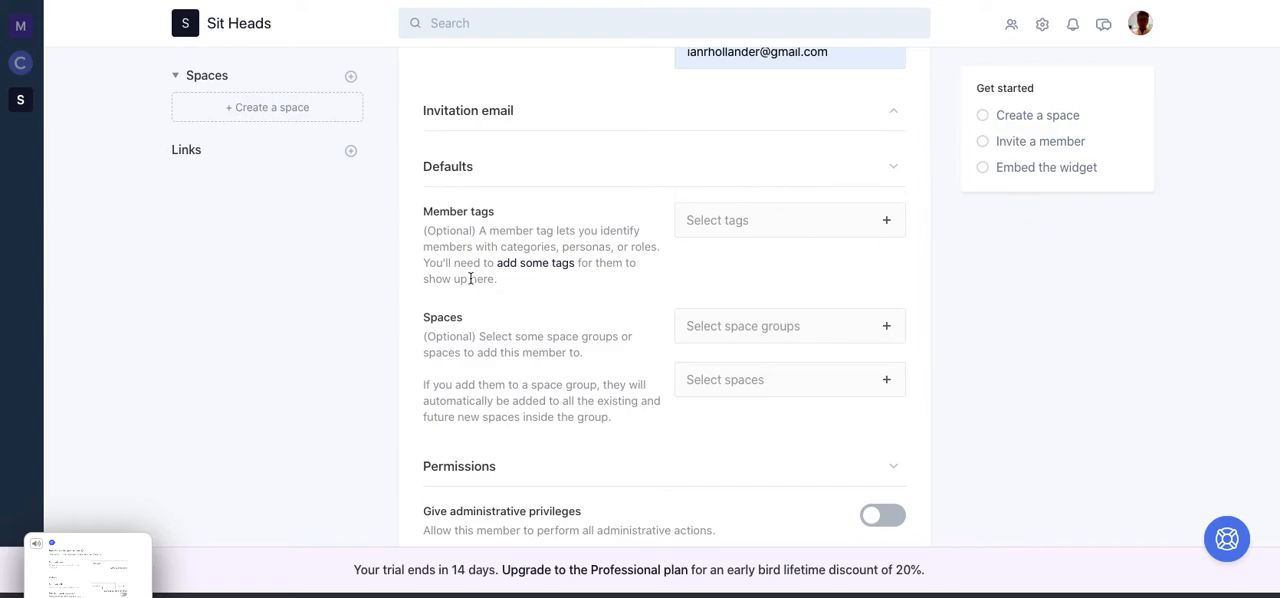
- Start a new member tag from the invitation's tag settings and name it "mindfulness"
click(520, 264)
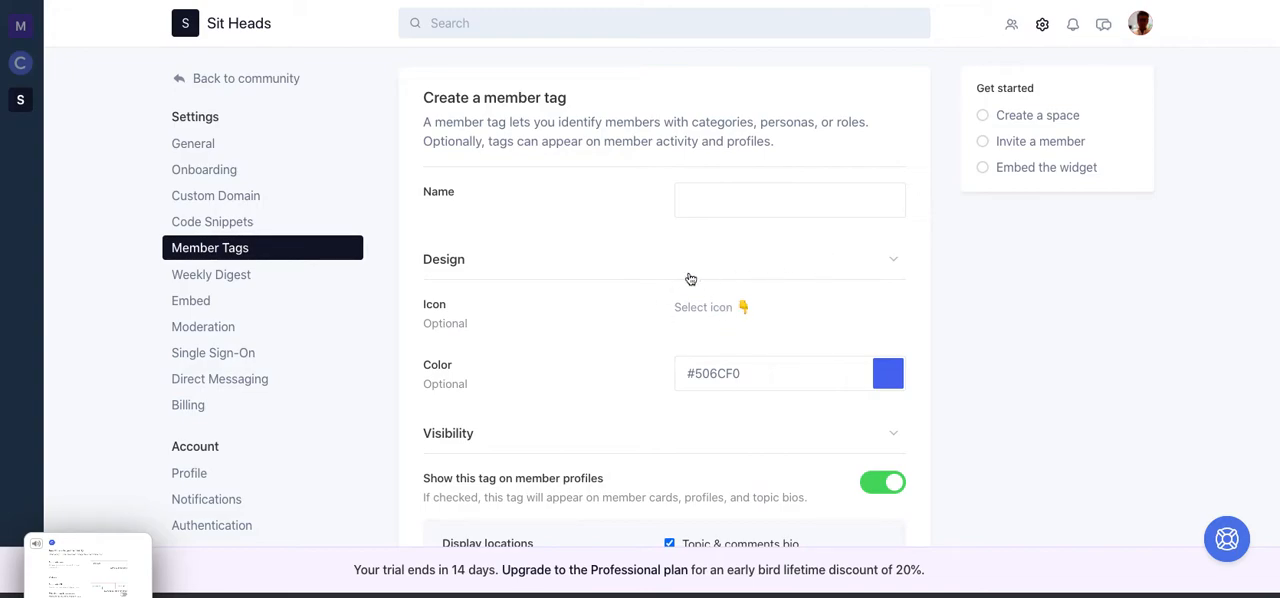
scroll(963, 334, down, 1)
scroll(963, 334, down, 1)
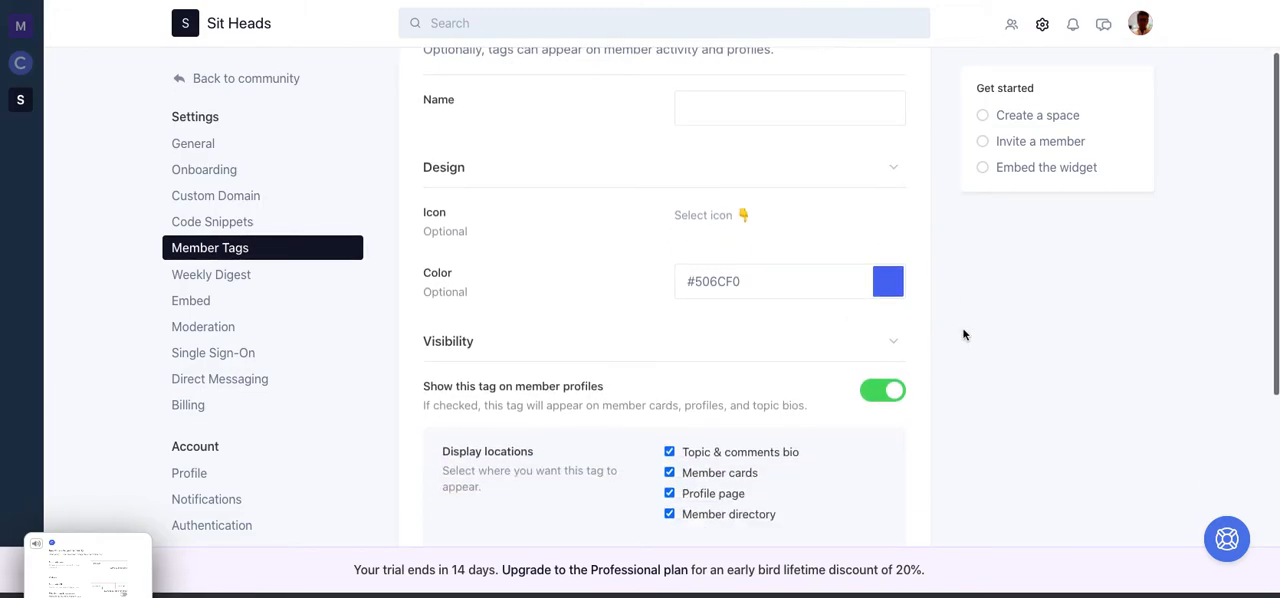
scroll(963, 334, up, 2)
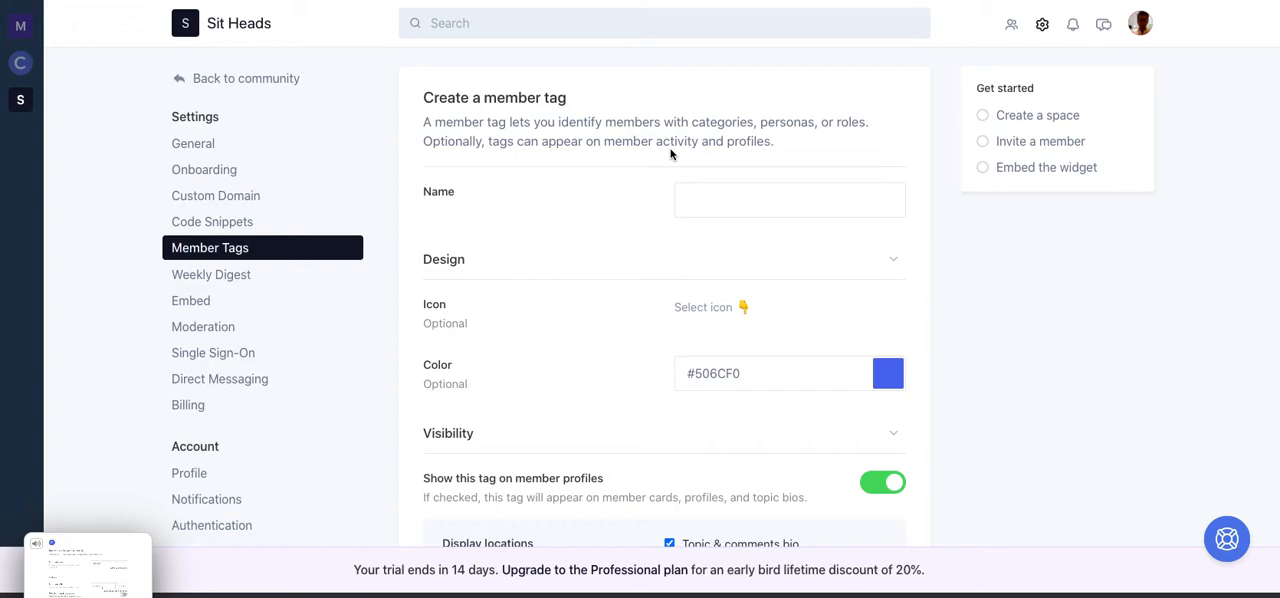
click(740, 197)
text(mindful)
key(BackSpace)
key(BackSpace)
key(BackSpace)
key(BackSpace)
key(BackSpace)
text(ndfulness)
- Set the mindfulness tag's icon to the smiling face with heart eyes emoji
click(779, 309)
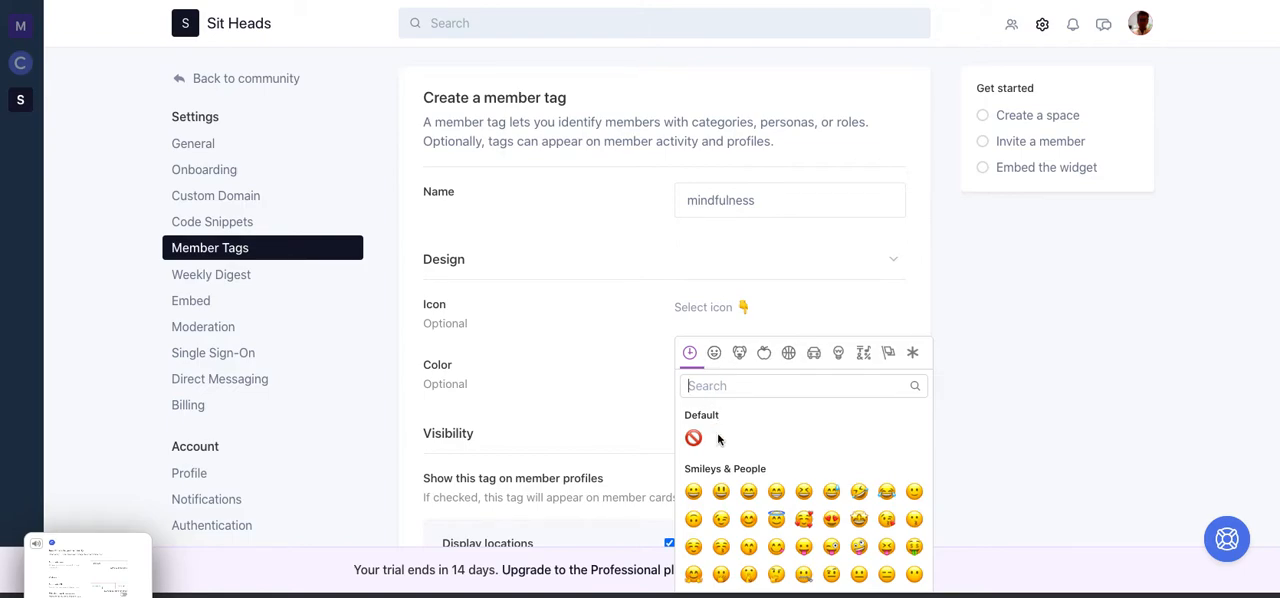
click(693, 493)
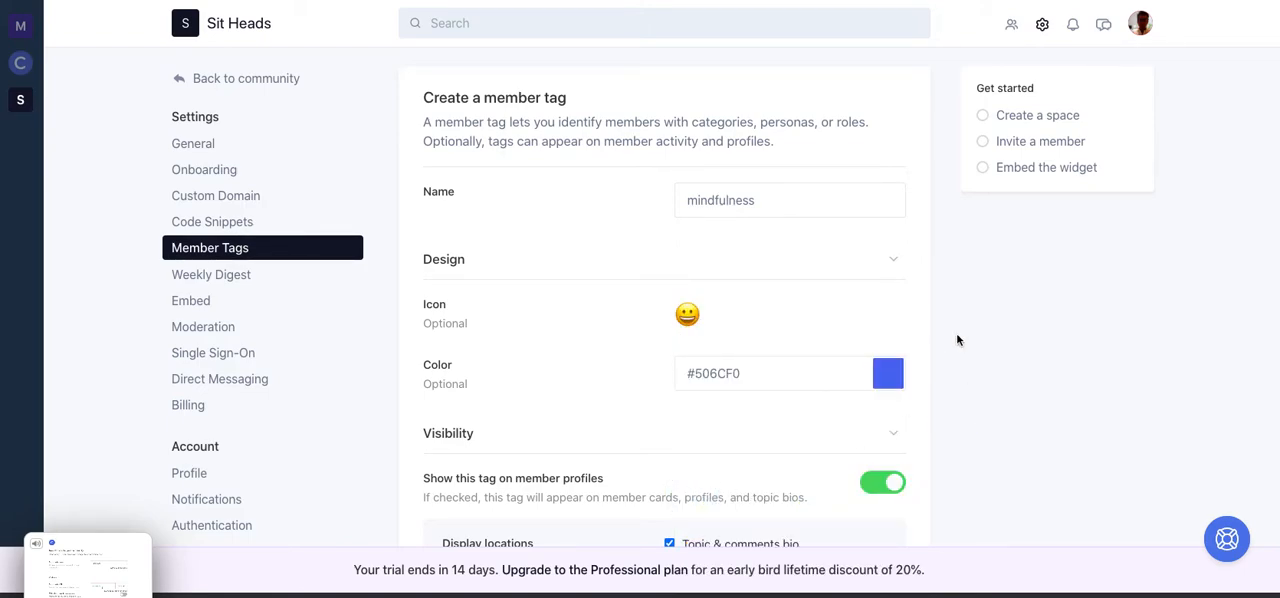
scroll(956, 335, down, 2)
scroll(956, 340, down, 1)
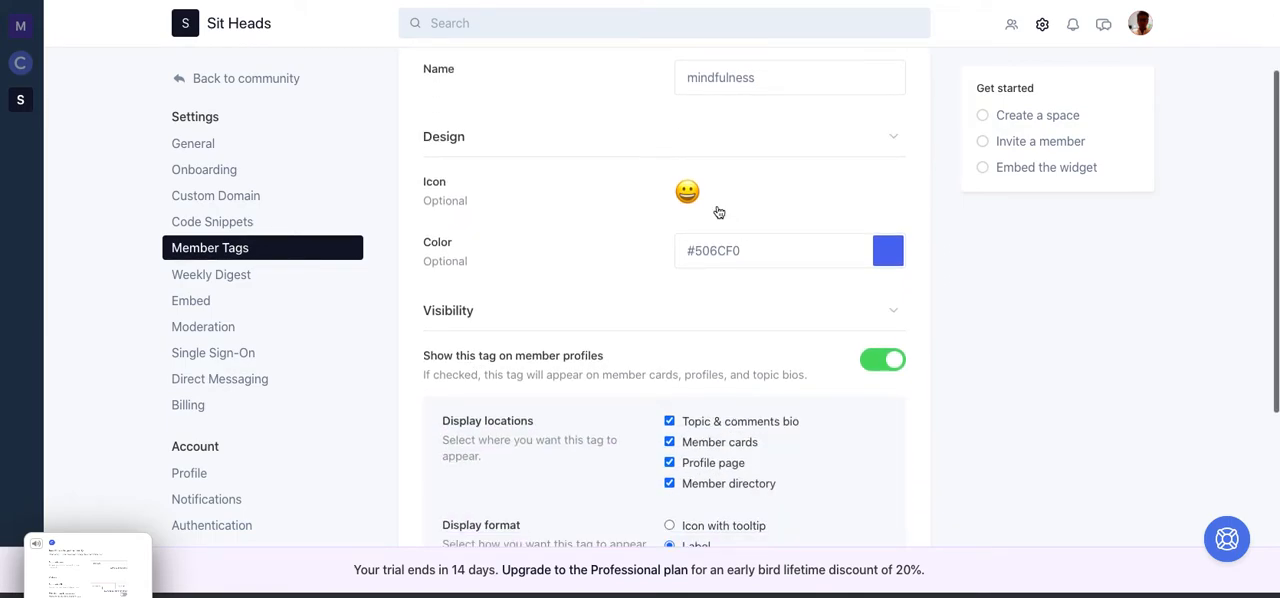
click(780, 194)
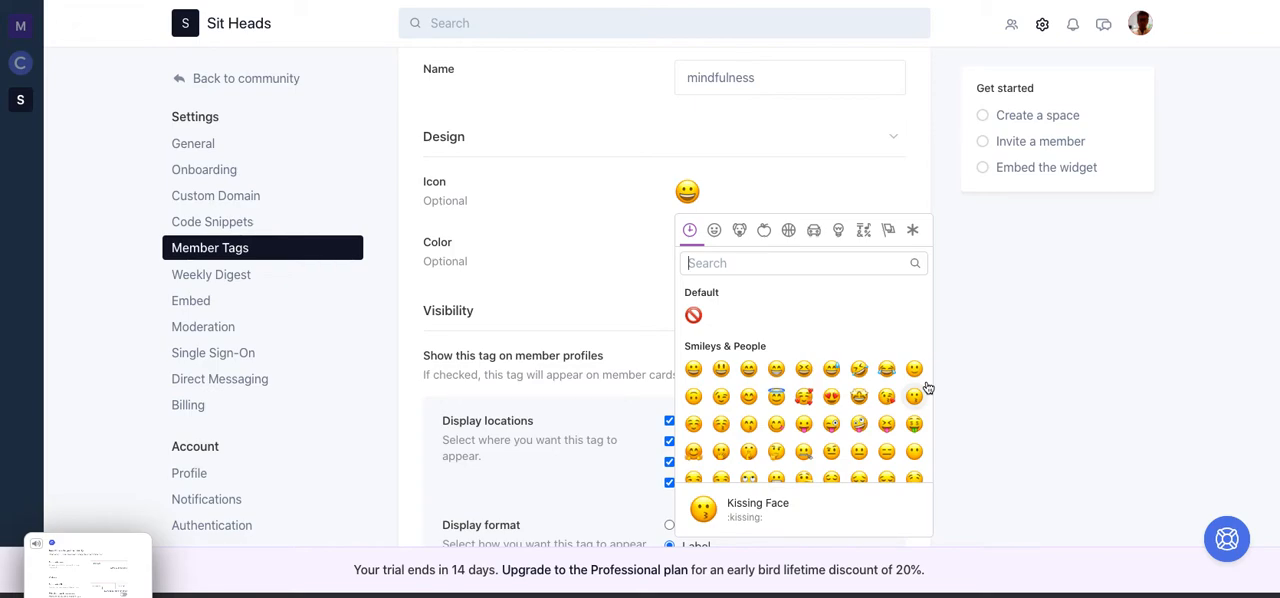
click(831, 396)
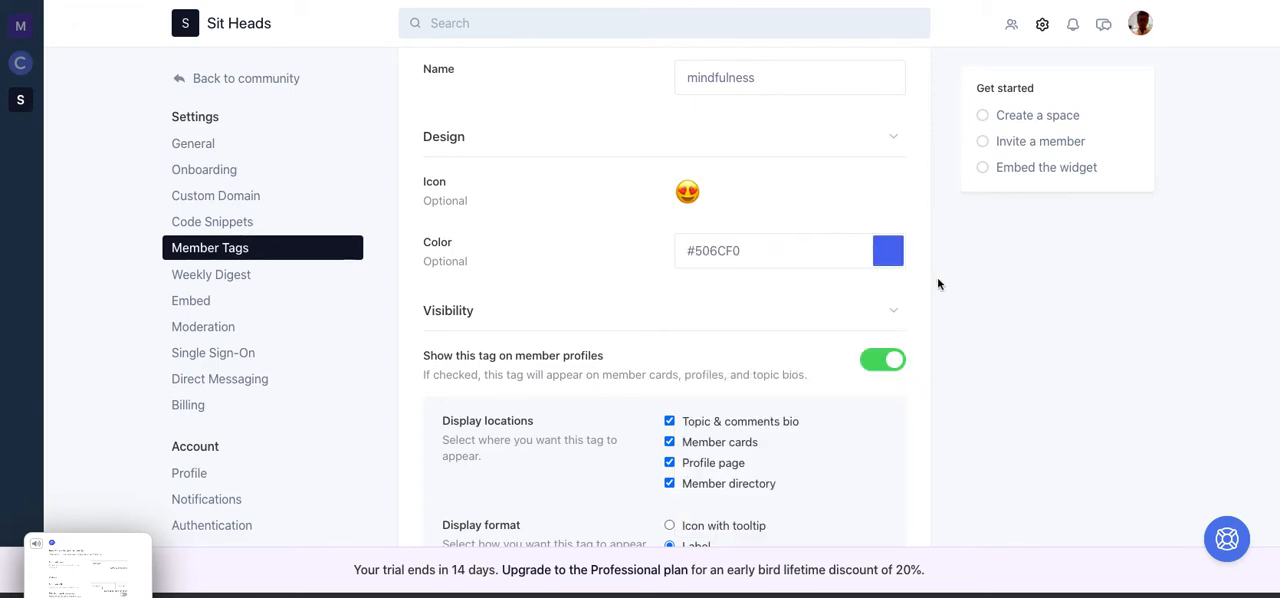
- Set the mindfulness tag's color to dark navy #0D1950
click(890, 256)
mouse_move(787, 352)
mouse_down()
mouse_move(771, 333)
mouse_move(770, 347)
mouse_up()
click(989, 361)
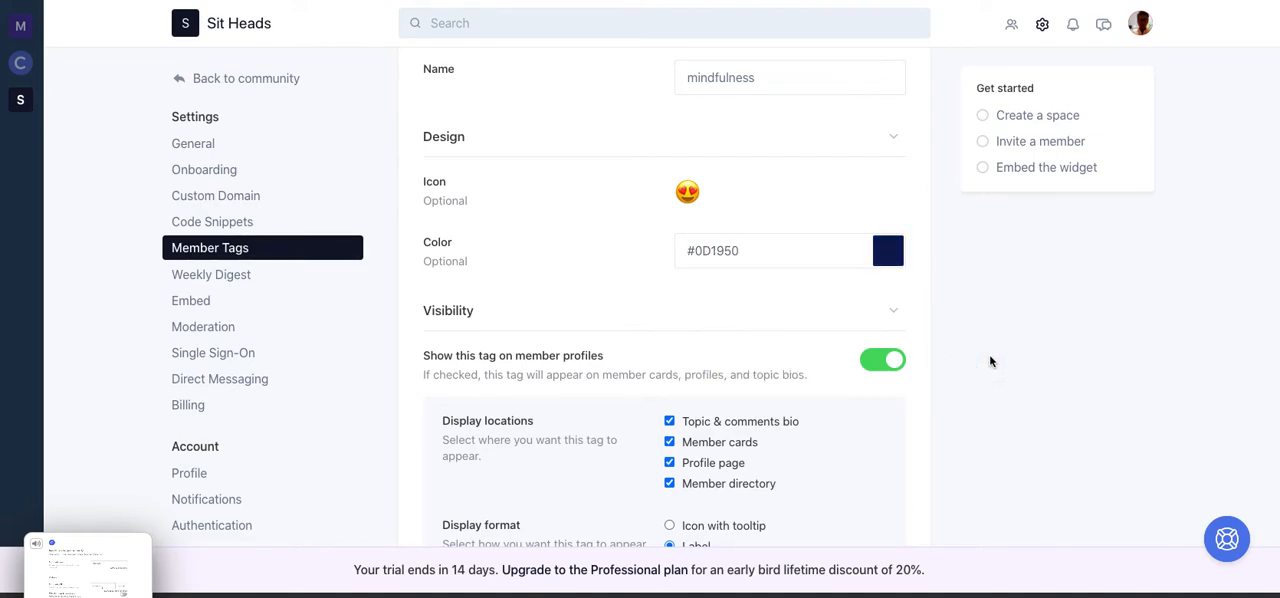
- Apply the mindfulness tag to the listed community member and create the tag
scroll(989, 361, down, 3)
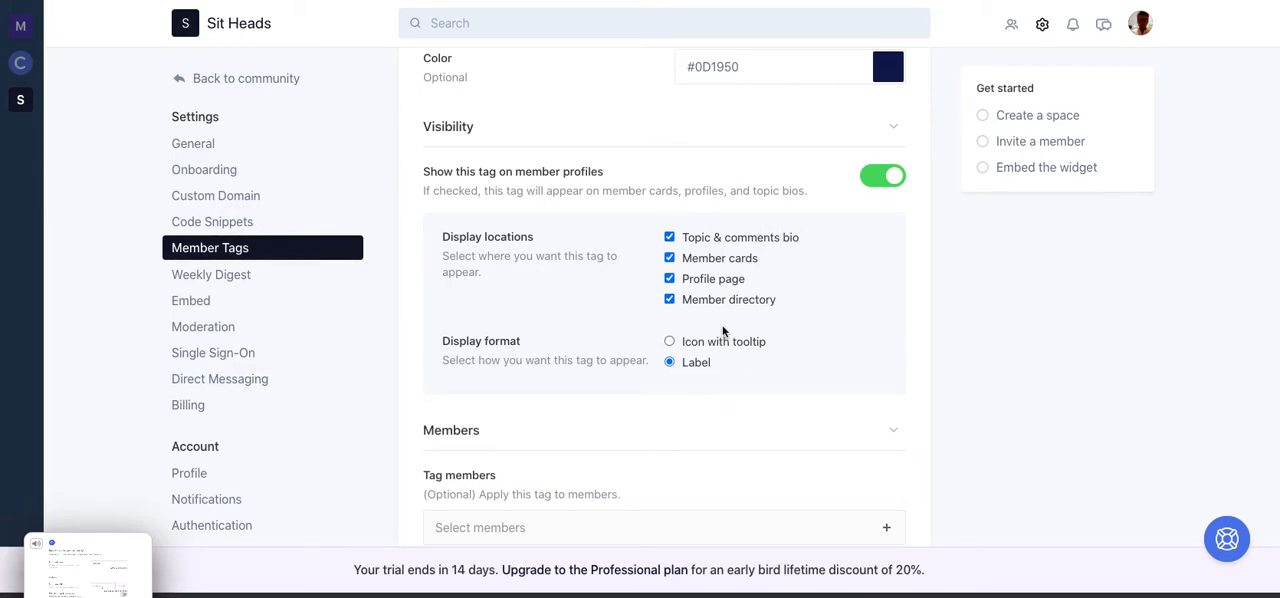
scroll(951, 431, down, 1)
scroll(951, 431, down, 1)
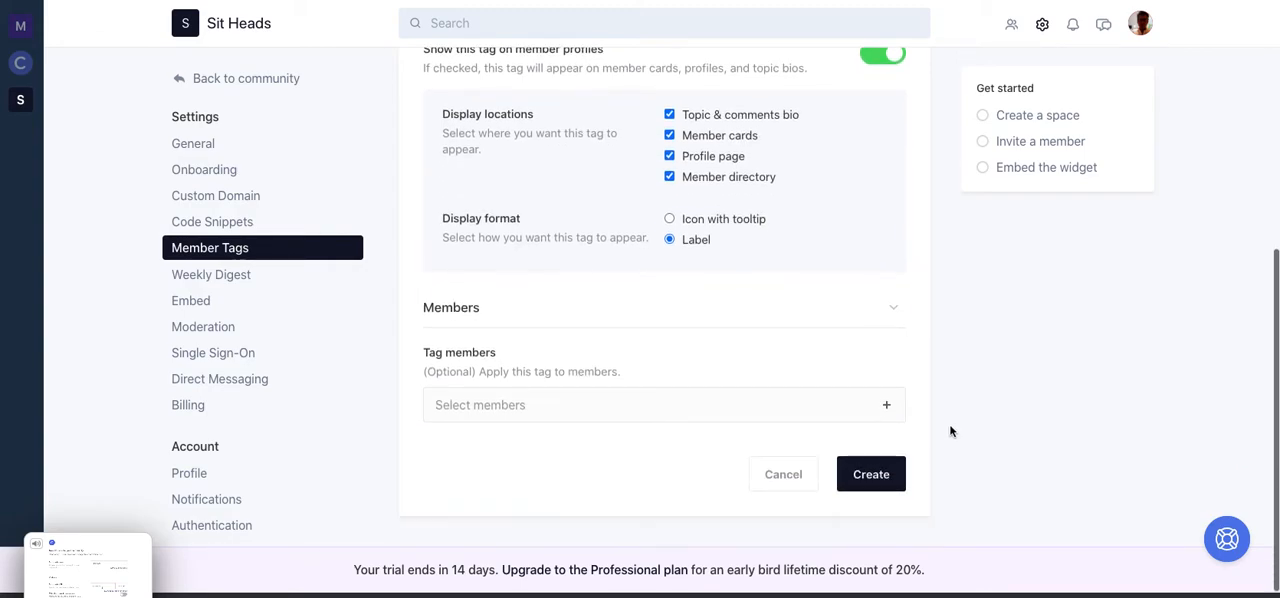
click(678, 403)
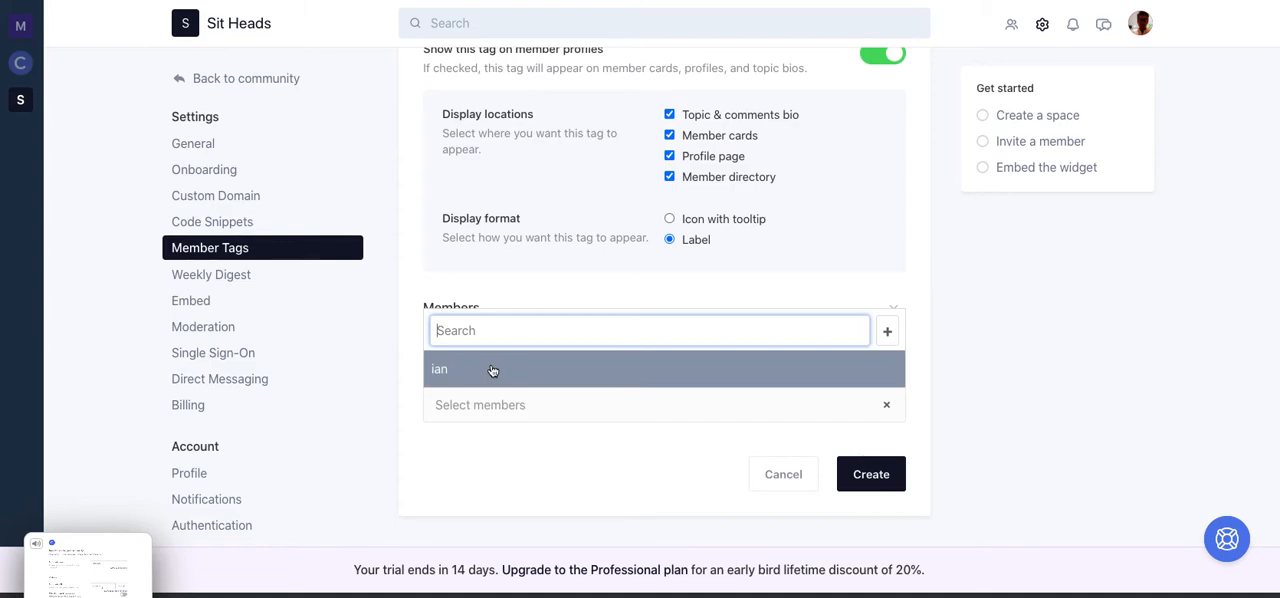
click(492, 370)
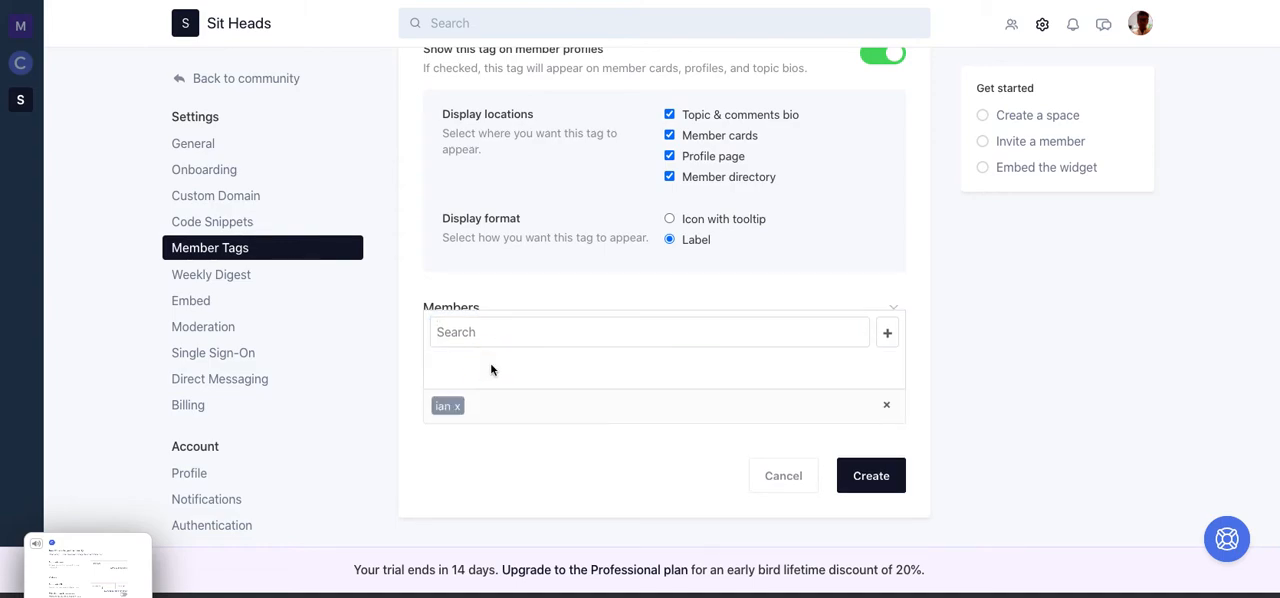
click(871, 476)
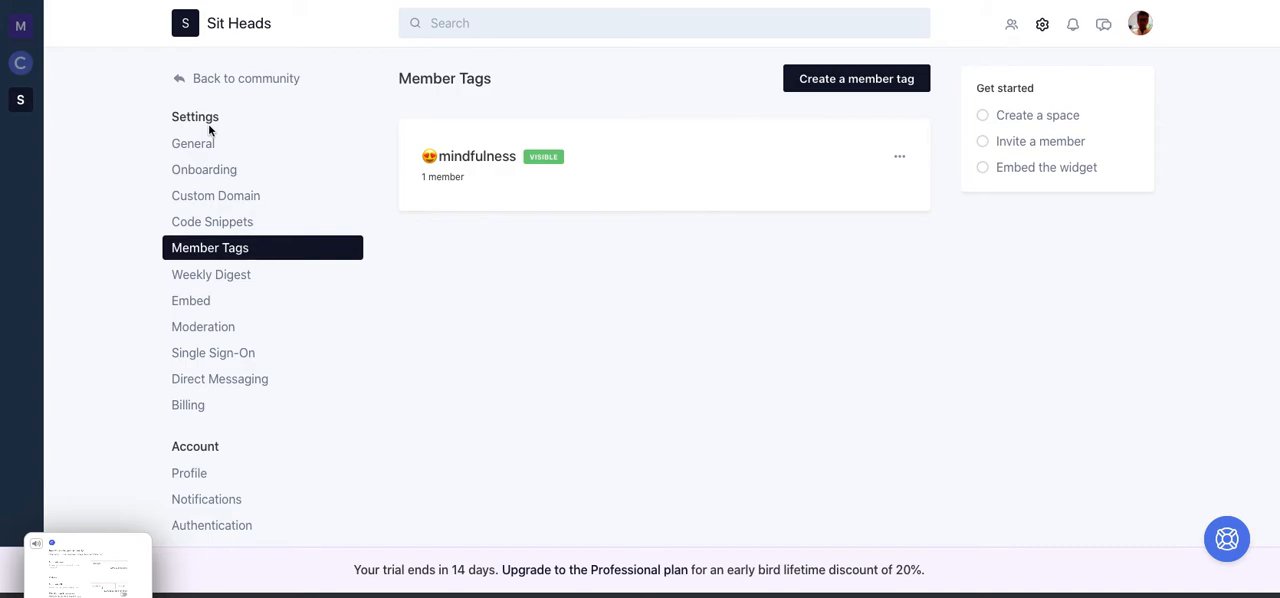
- Return from the settings to the community's form for creating its first space
click(264, 87)
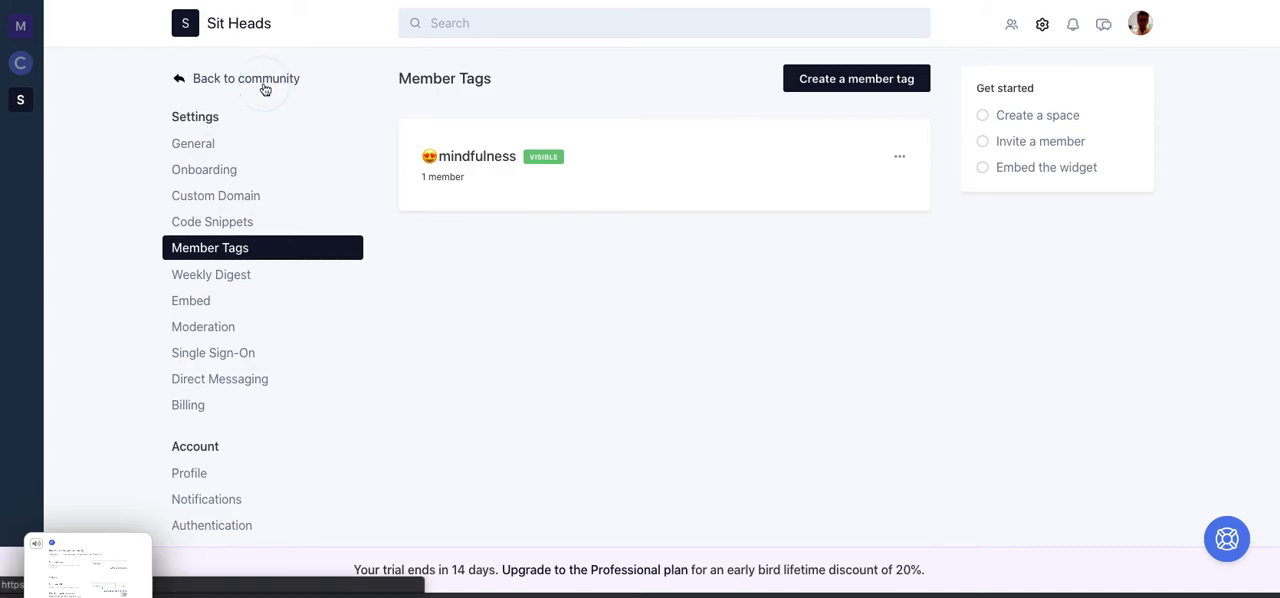
click(1006, 307)
scroll(1006, 307, down, 1)
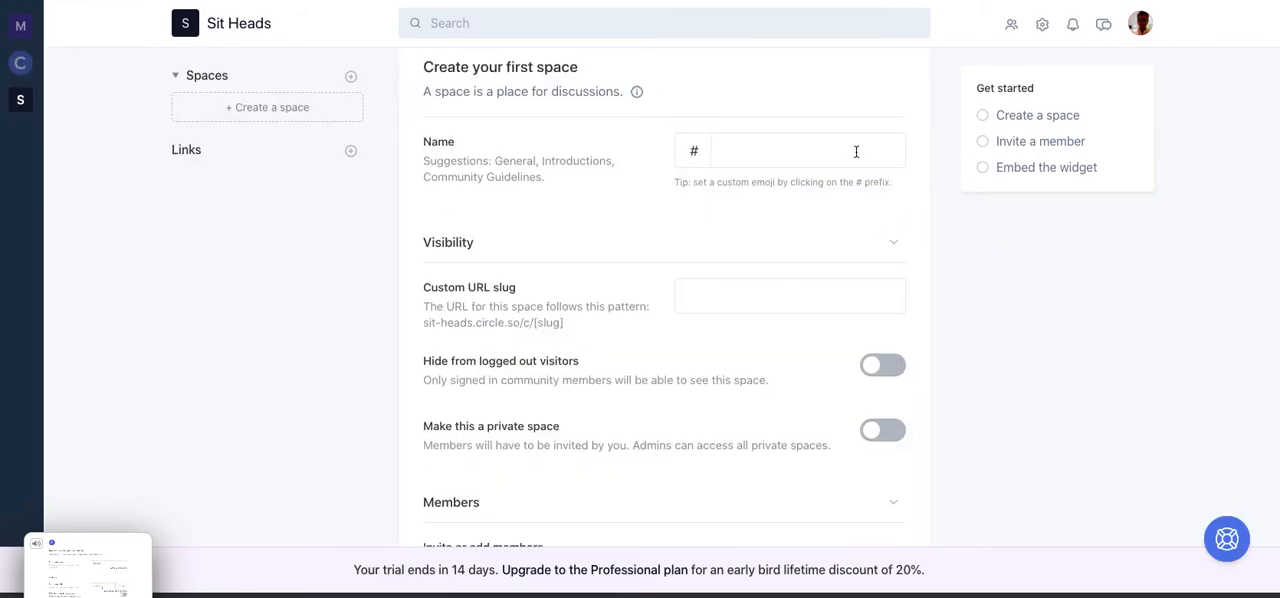
- Name the community's first space Teacher Directory
click(770, 150)
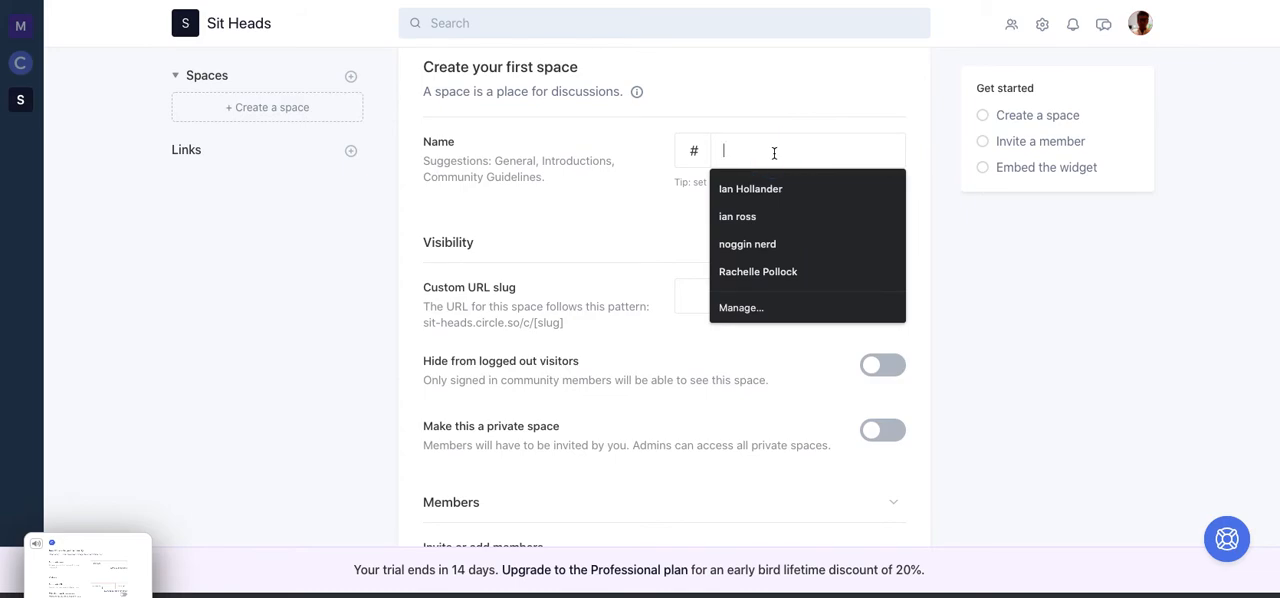
text(T)
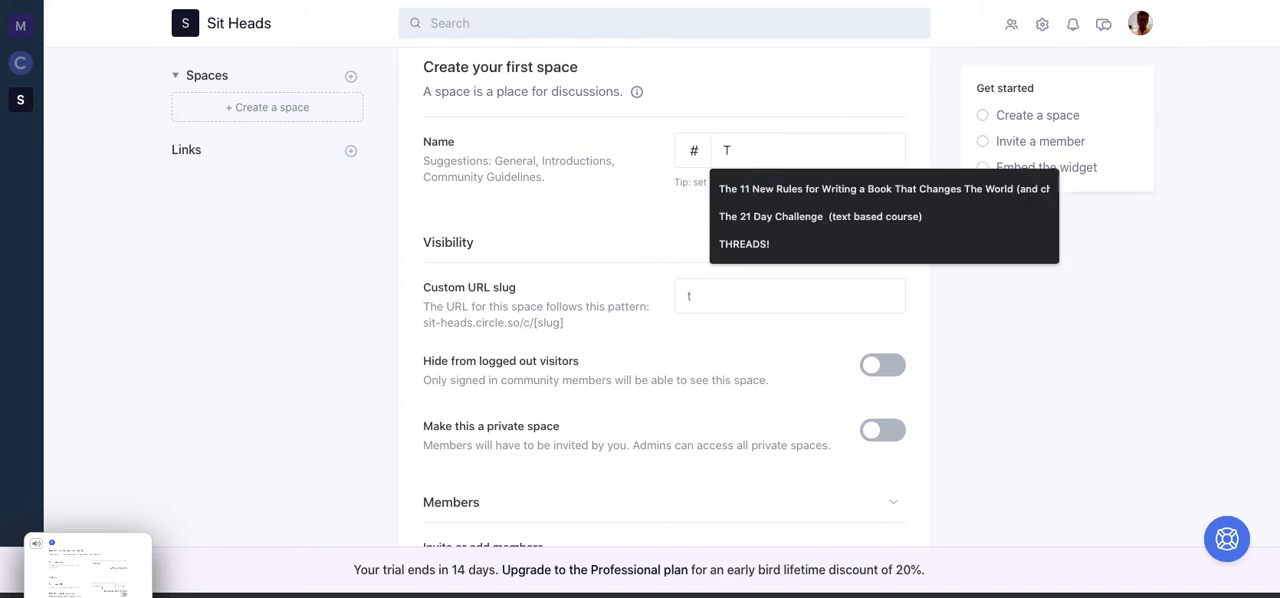
key(BackSpace)
text(ch)
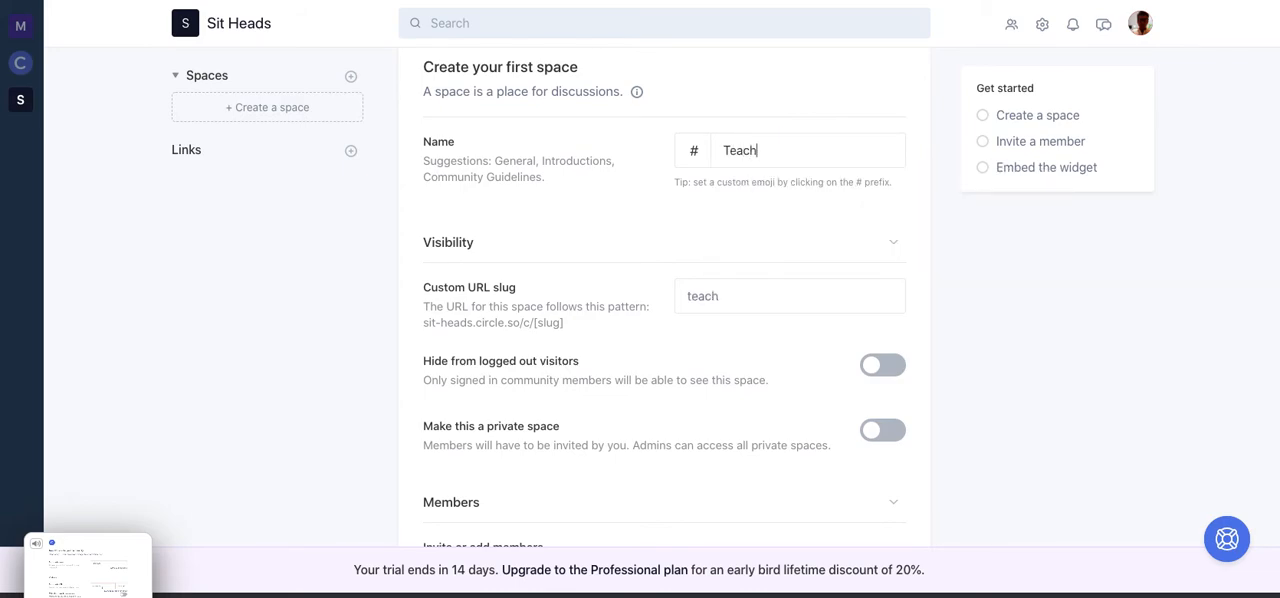
text(er Directory)
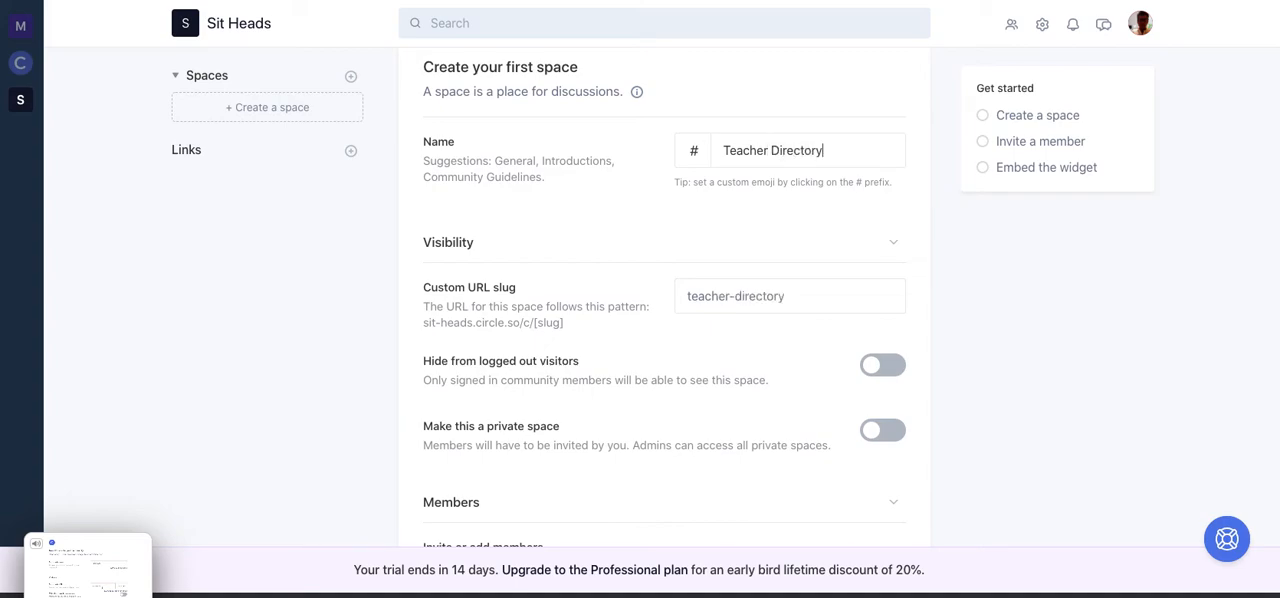
- Hide the Teacher Directory space from logged-out visitors
scroll(956, 291, down, 1)
scroll(956, 291, down, 3)
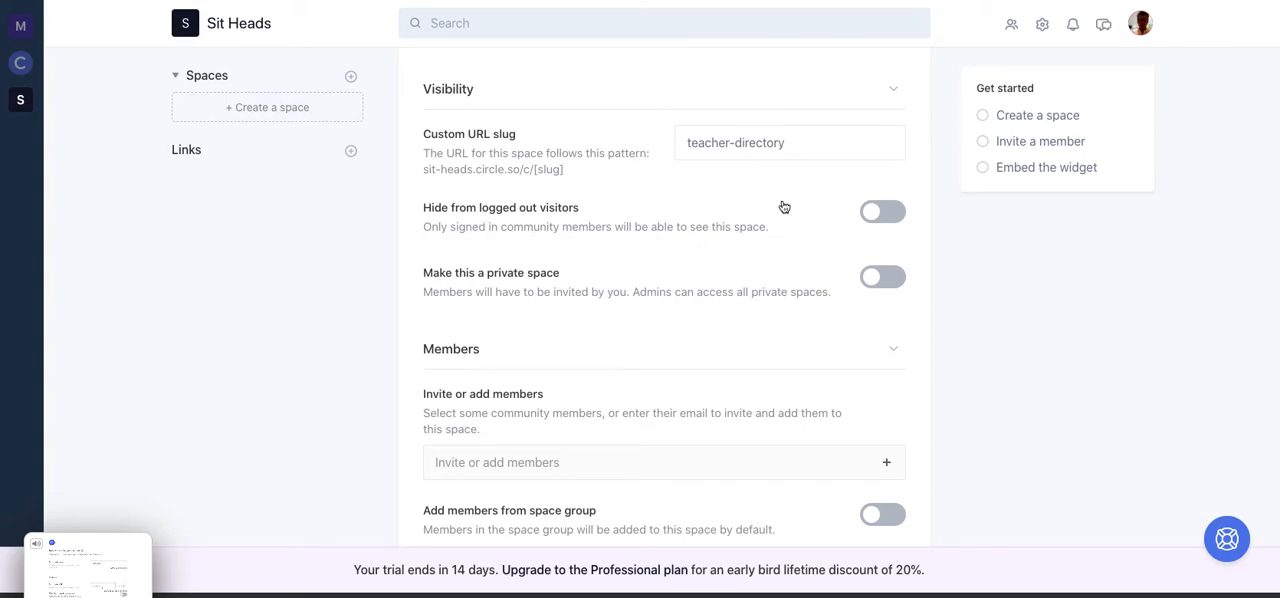
click(895, 217)
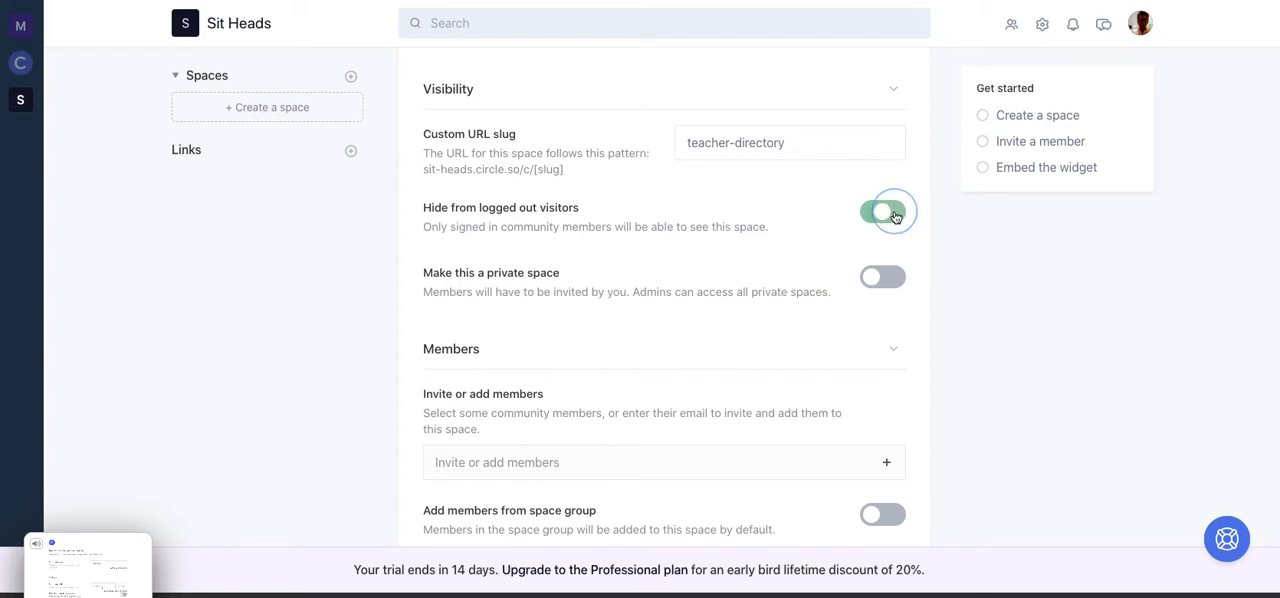
click(967, 308)
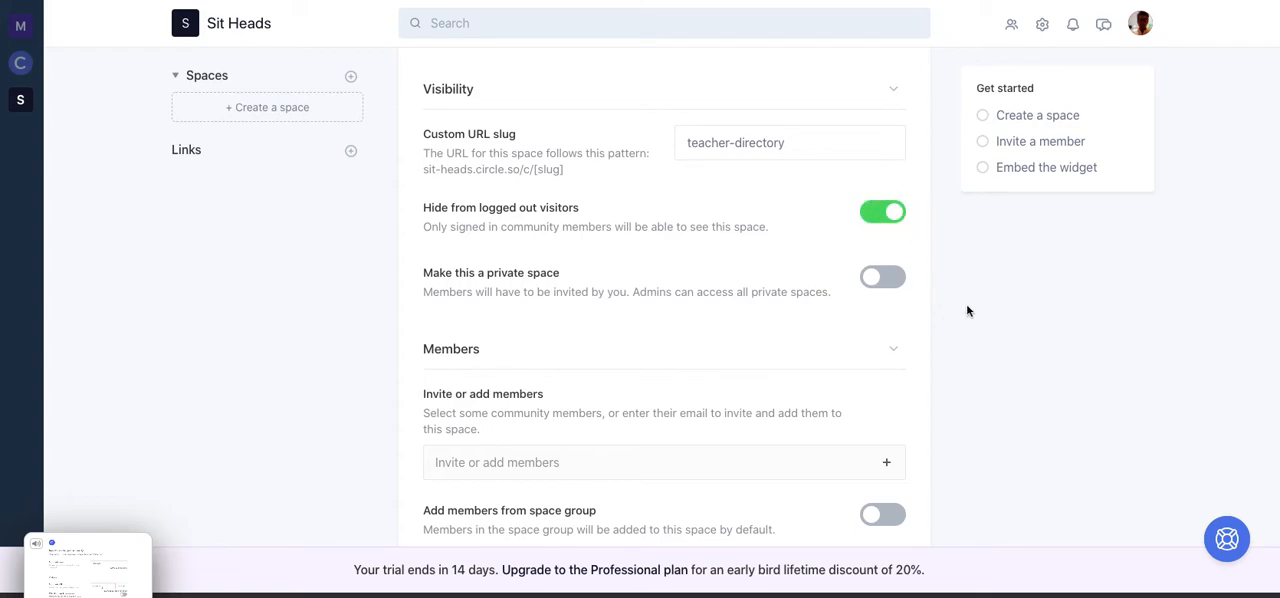
- Add the existing community member to the Teacher Directory space
scroll(966, 303, down, 3)
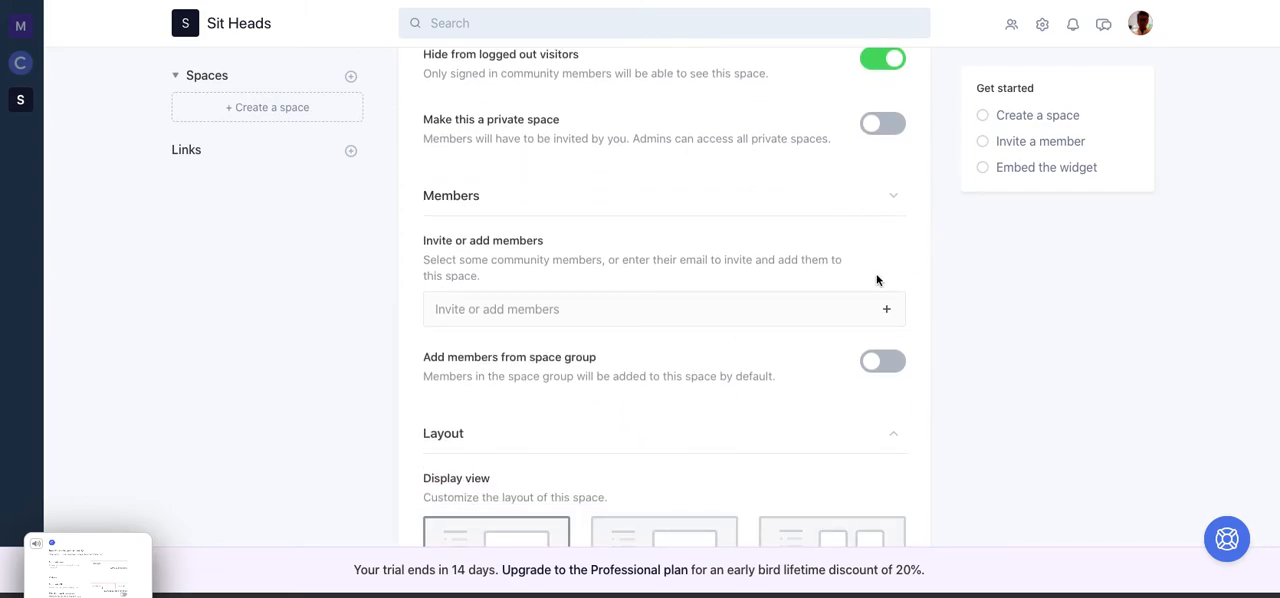
click(585, 309)
click(489, 272)
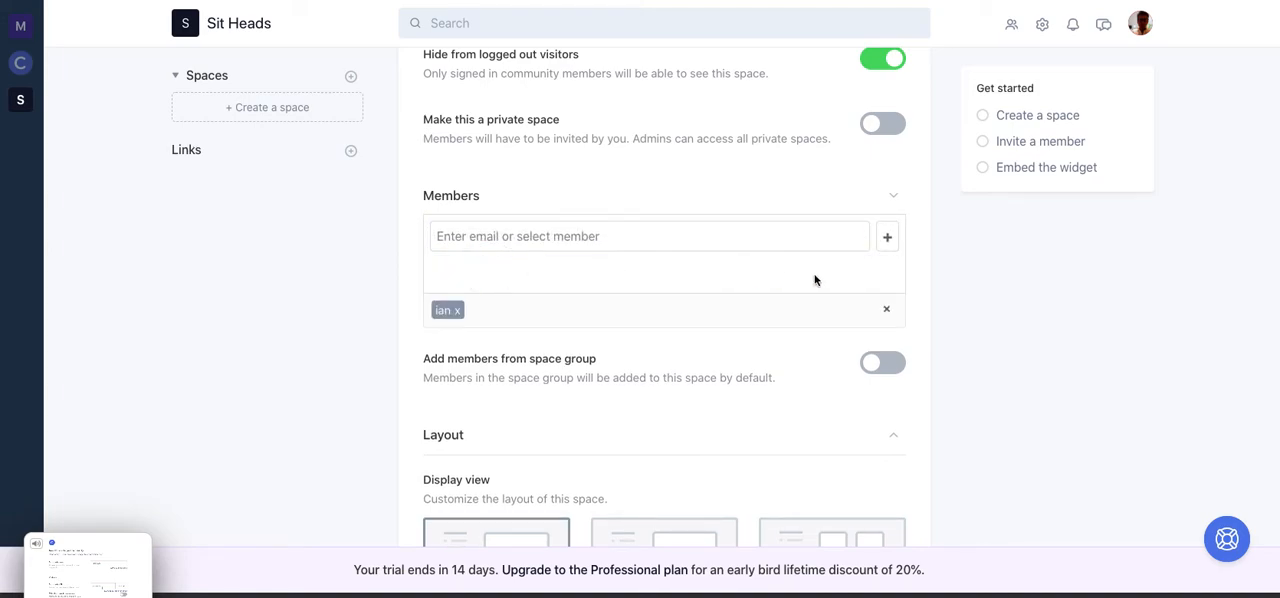
click(969, 266)
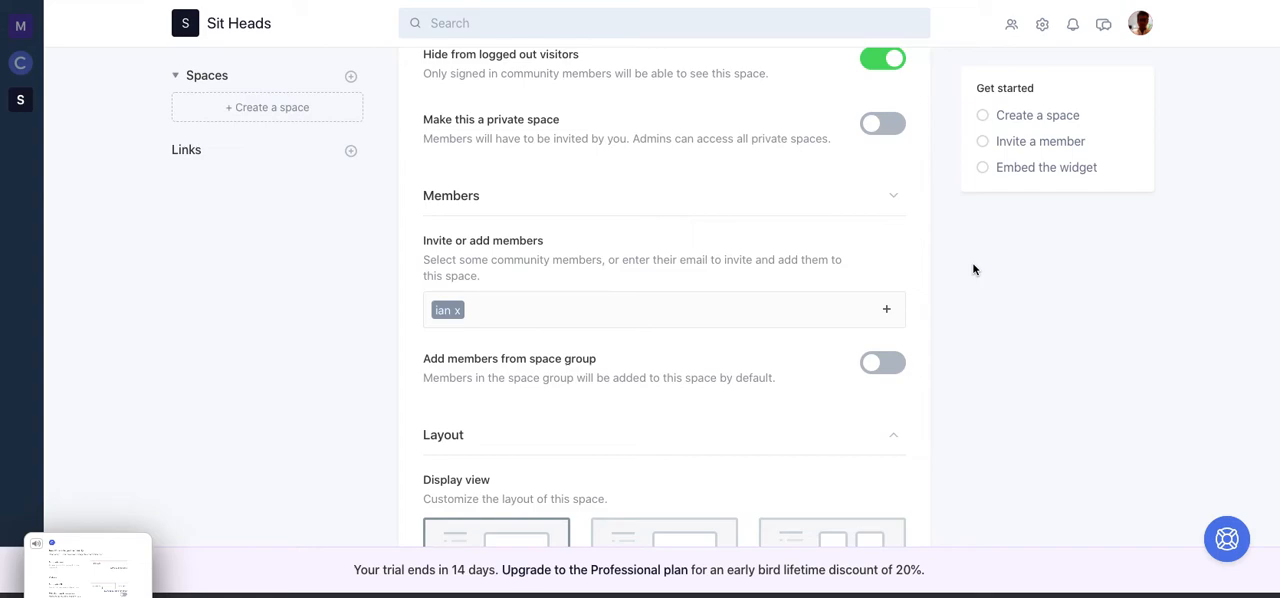
click(974, 269)
- Set the space's display layout to Card View
click(1004, 361)
scroll(1004, 361, down, 4)
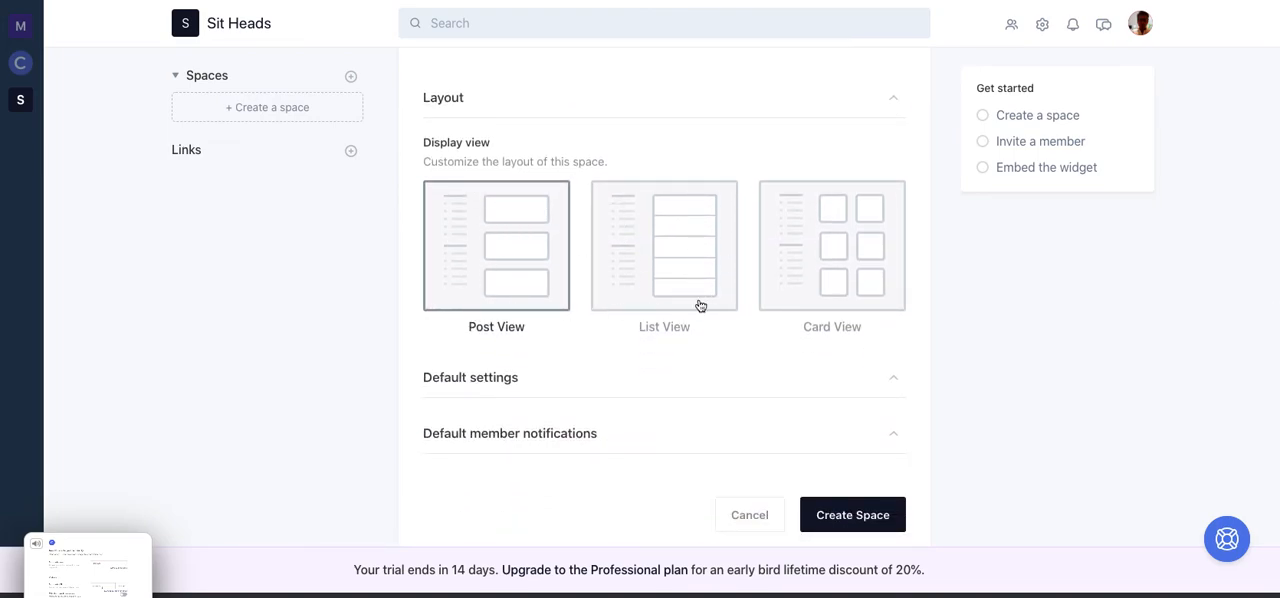
click(850, 243)
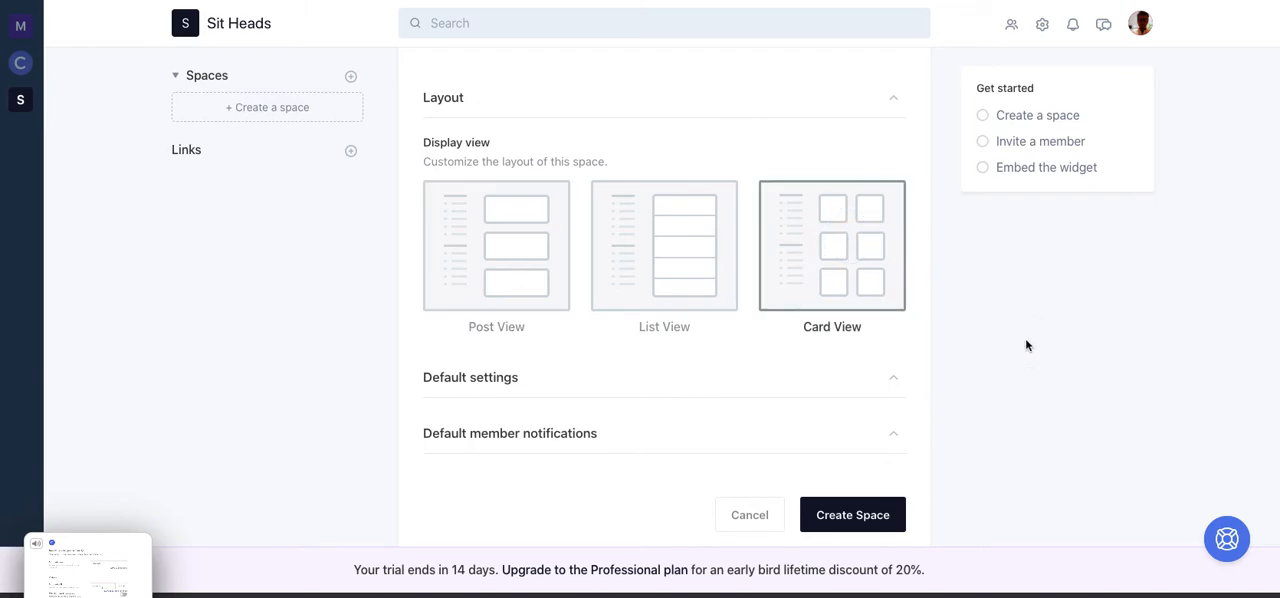
- Review the completed form's name, visibility and layout settings and create the Teacher Directory space
scroll(1025, 345, up, 5)
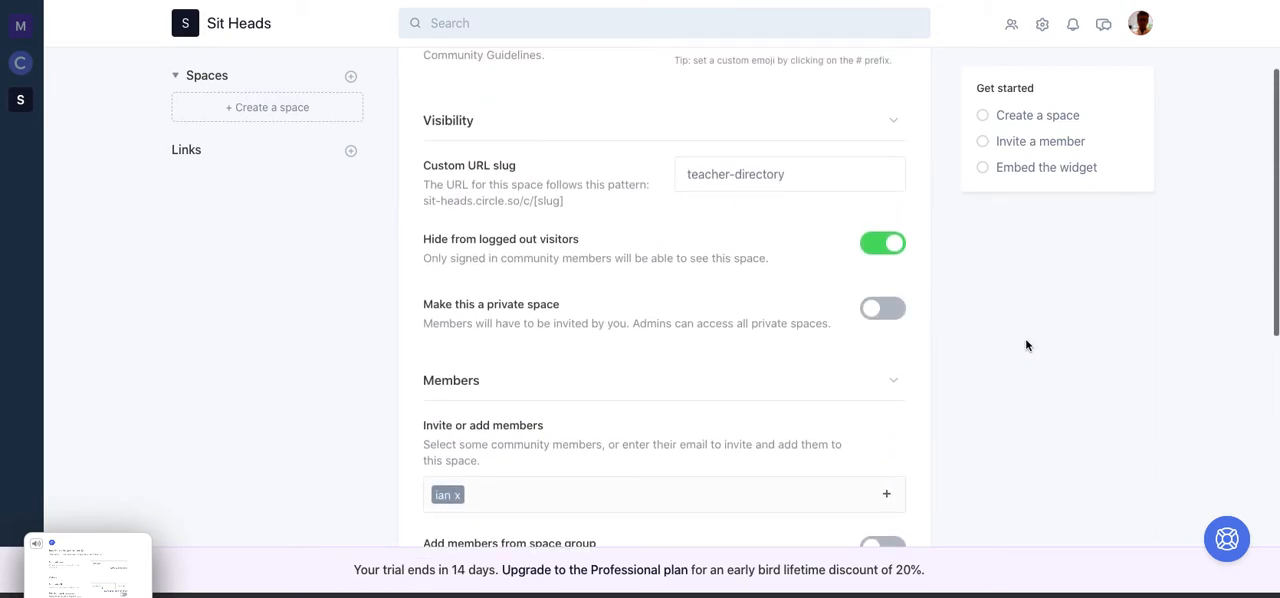
scroll(1025, 345, up, 2)
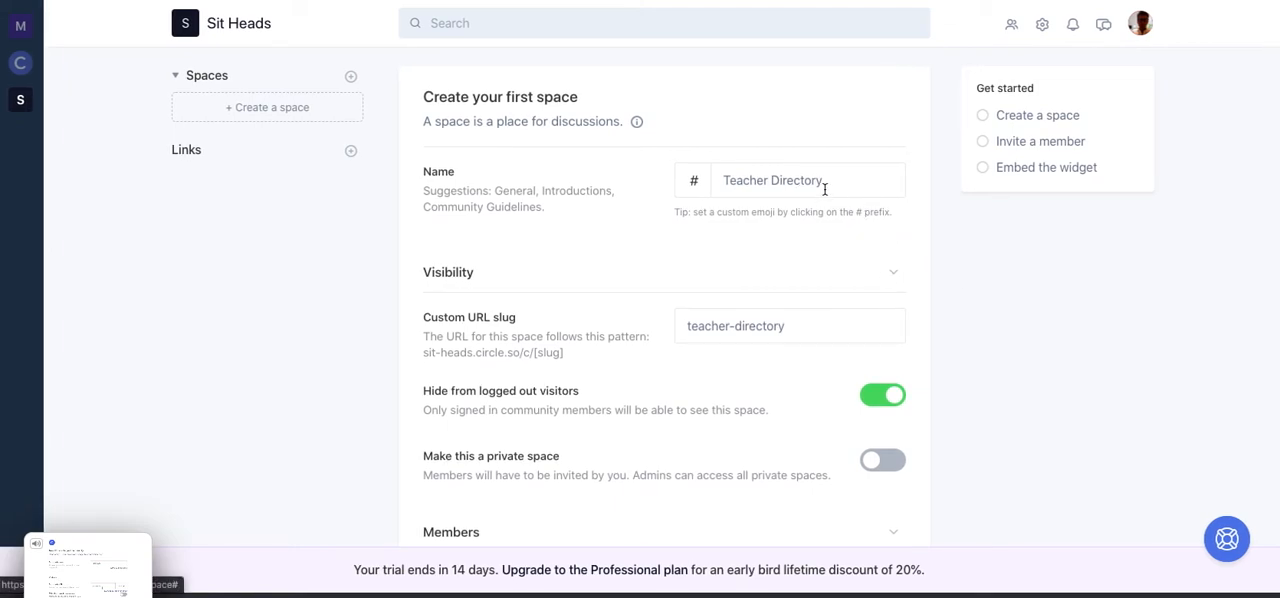
click(1006, 424)
scroll(1006, 428, down, 10)
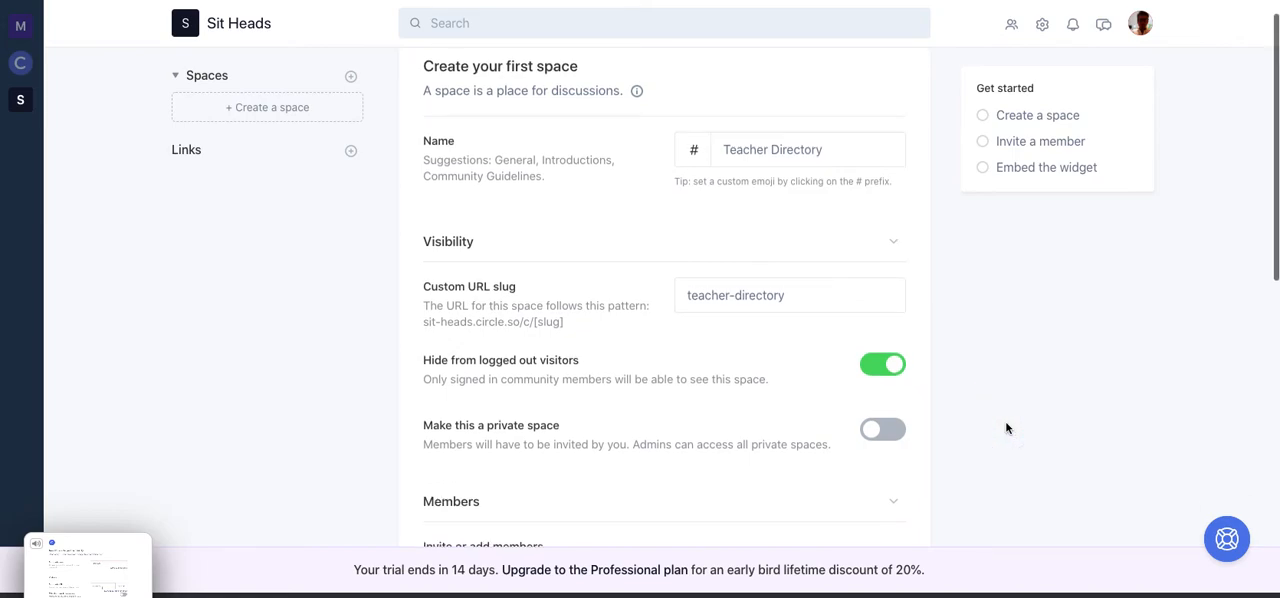
scroll(1006, 428, down, 3)
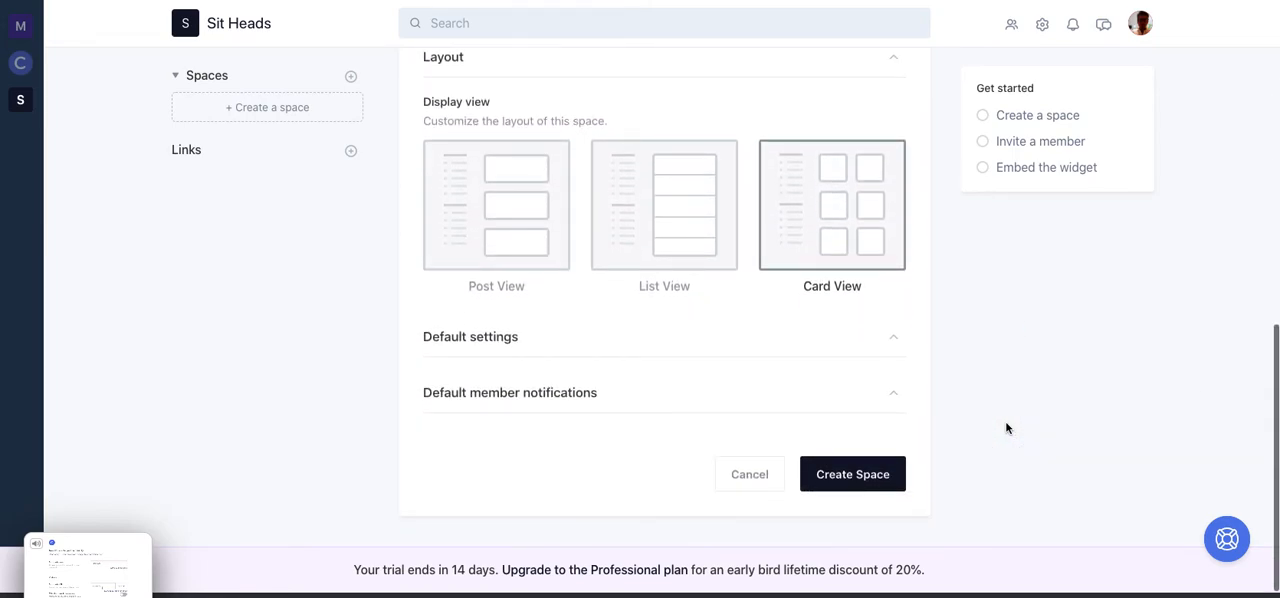
click(848, 472)
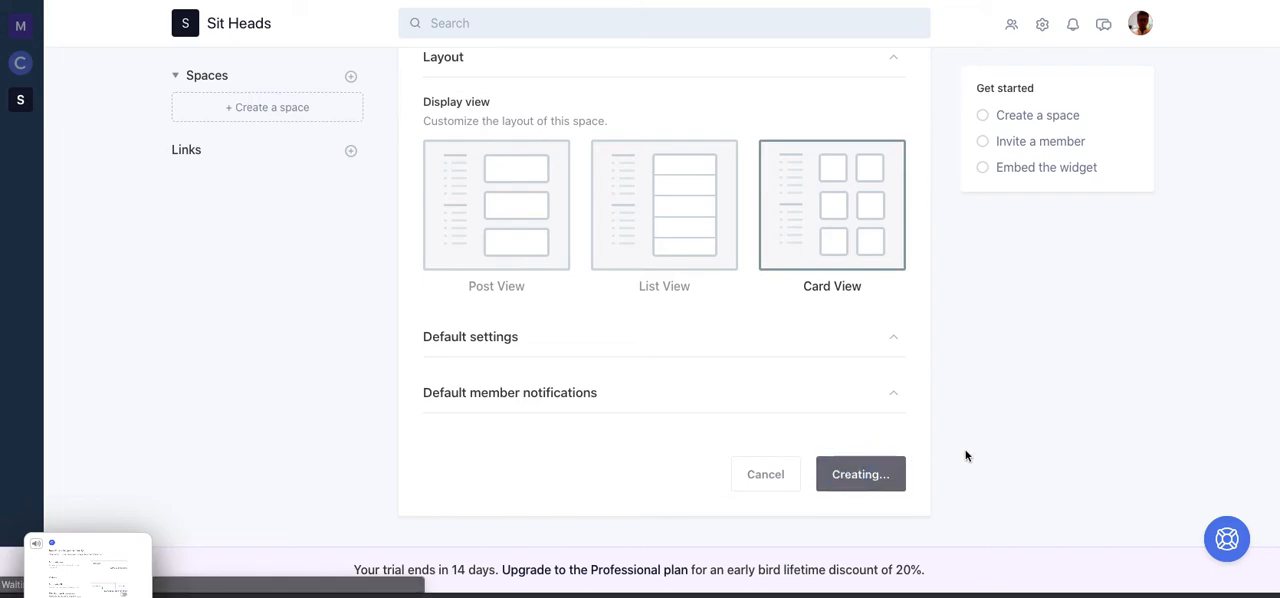
- Show the Teacher Directory's members, and search the community for the listed member by first name to open their profile
click(514, 146)
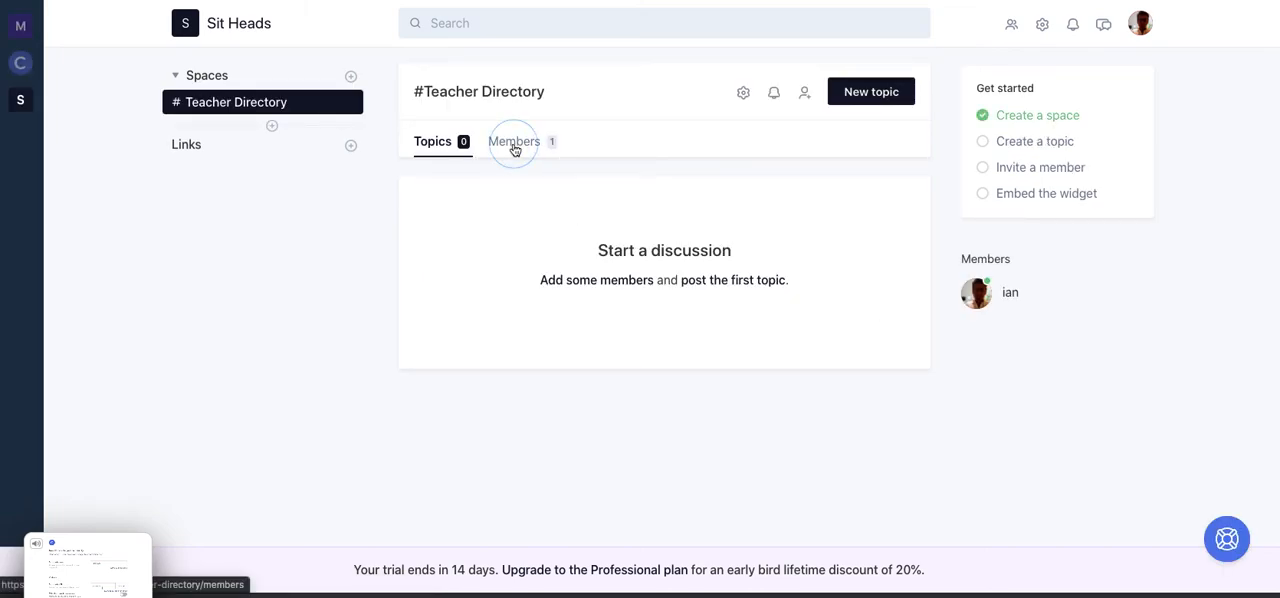
click(524, 143)
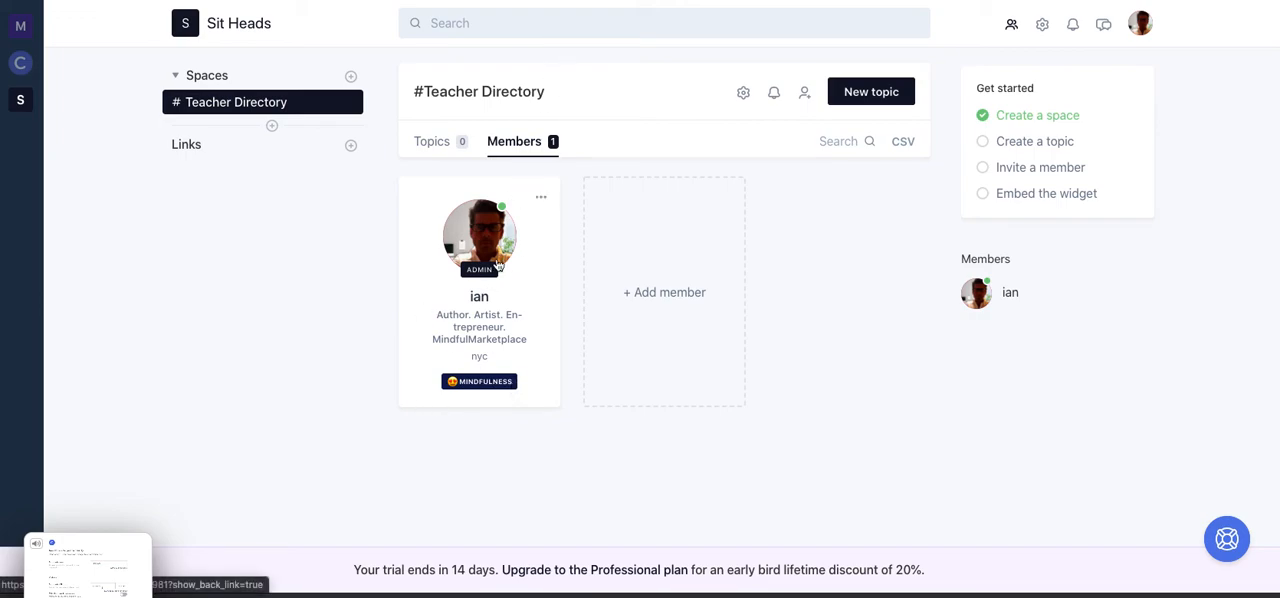
click(571, 26)
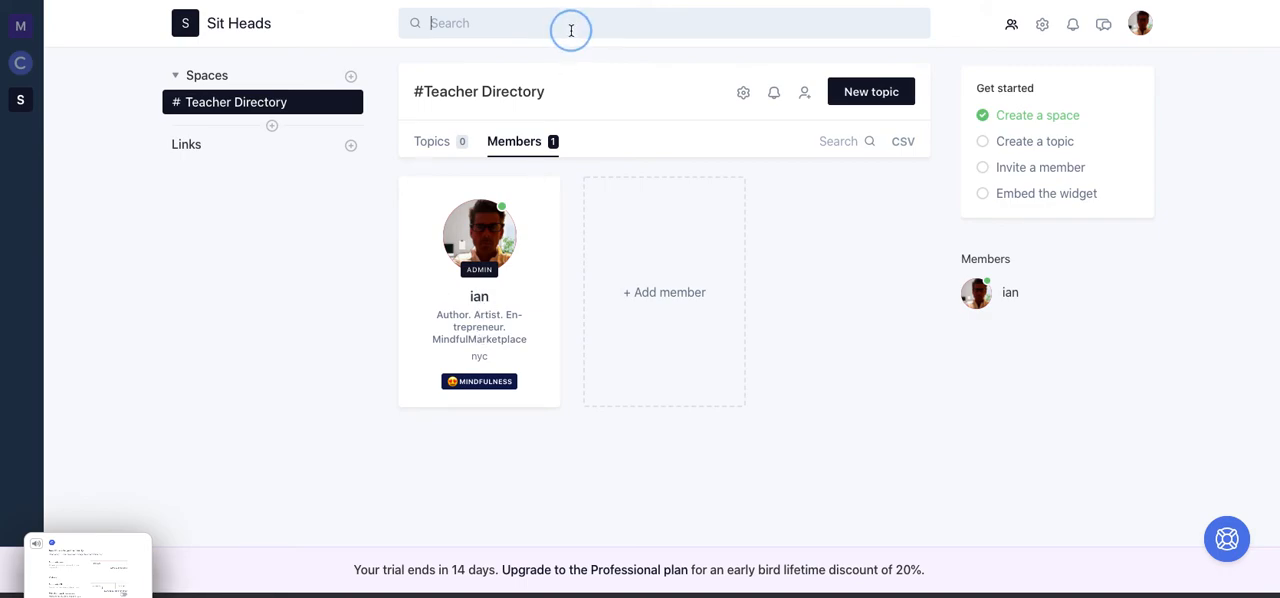
text(ian)
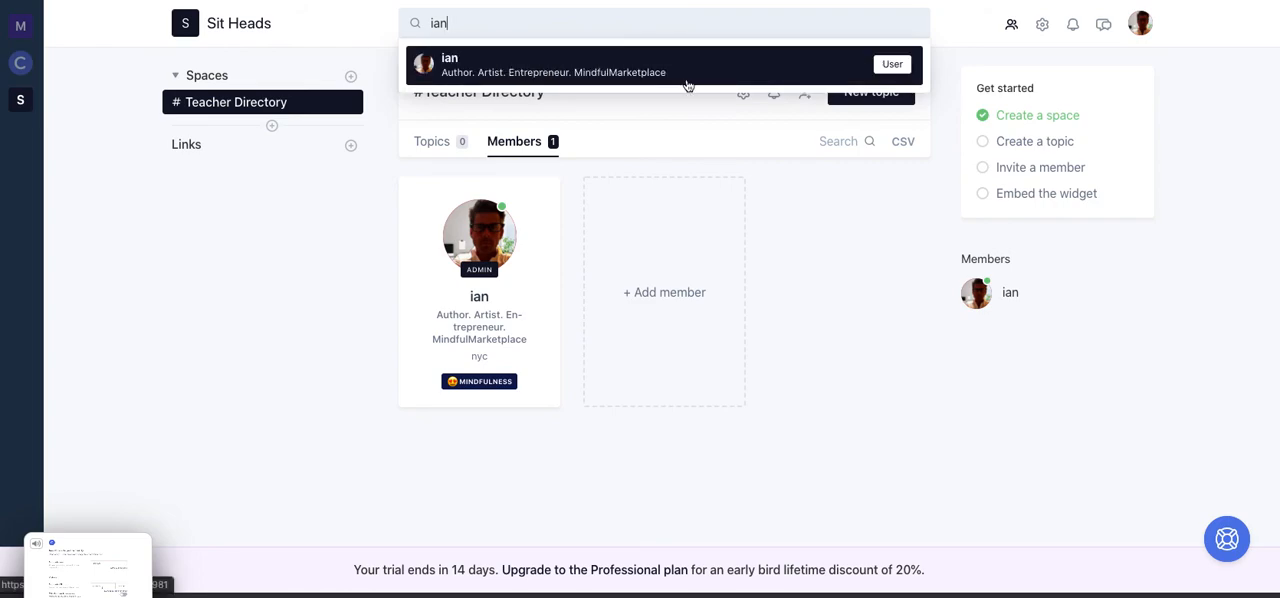
click(592, 68)
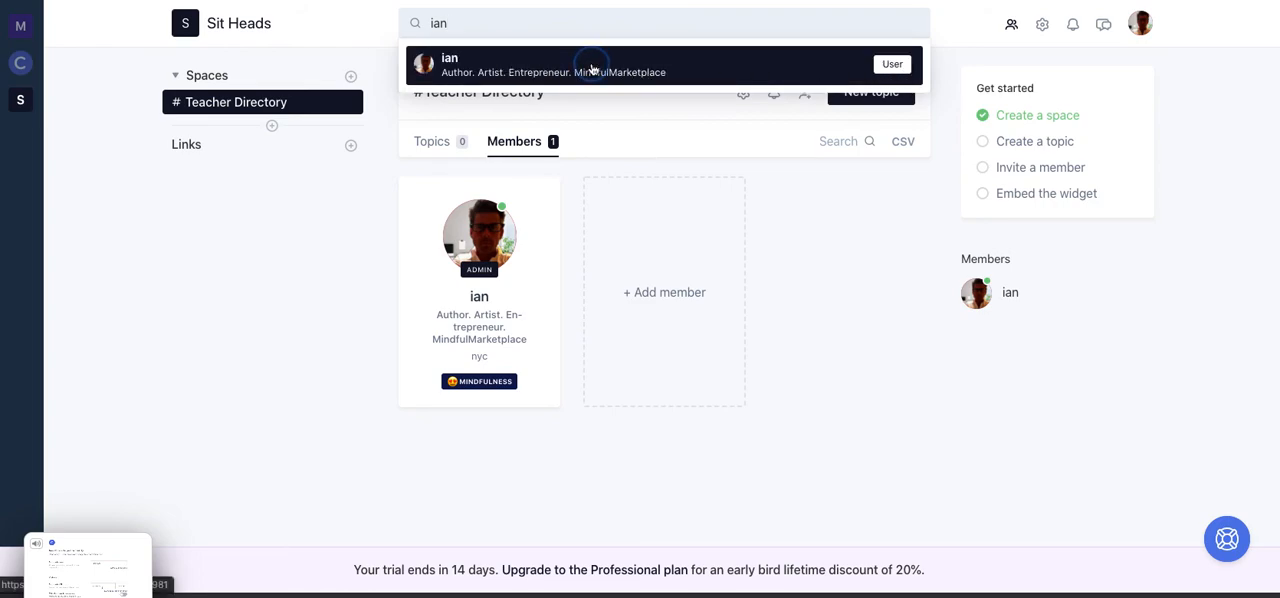